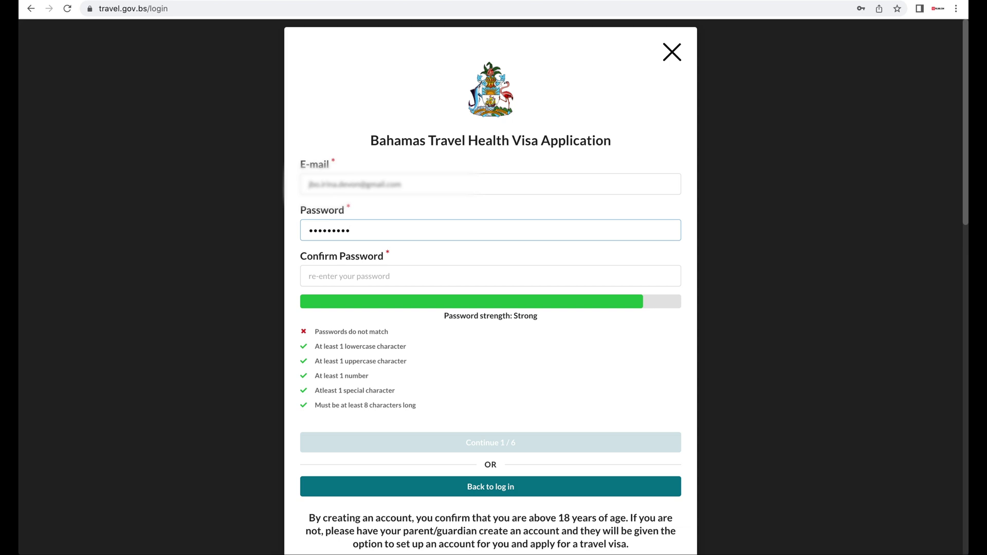
Step: Re-enter the account password until 'Passwords match' shows, then continue to step 2 of 6
left_click(334, 270)
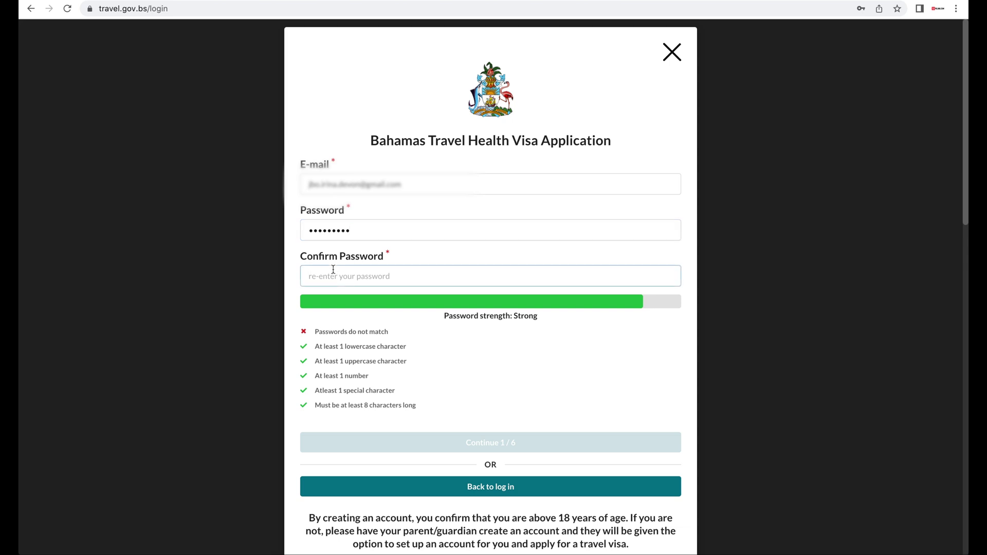
type("•••••••••")
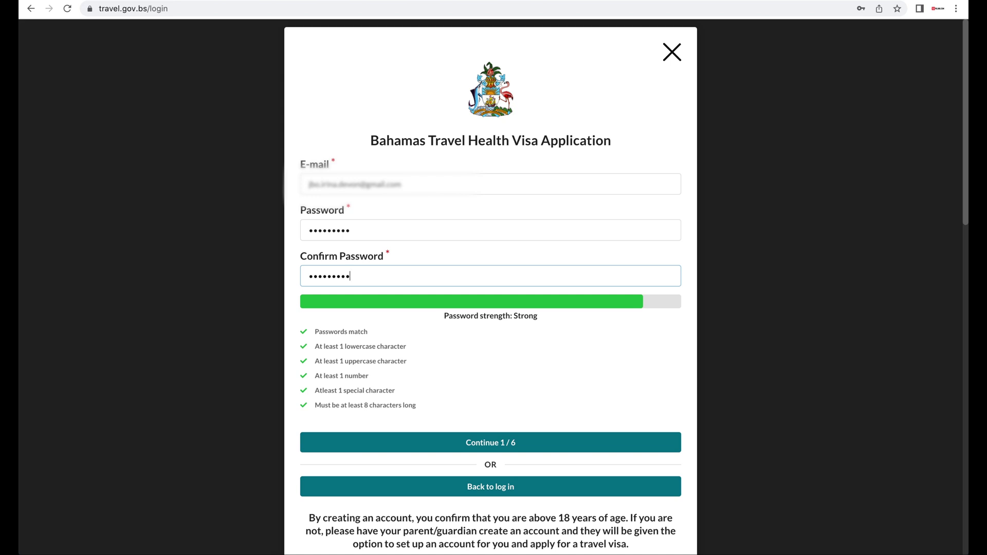
left_click(545, 445)
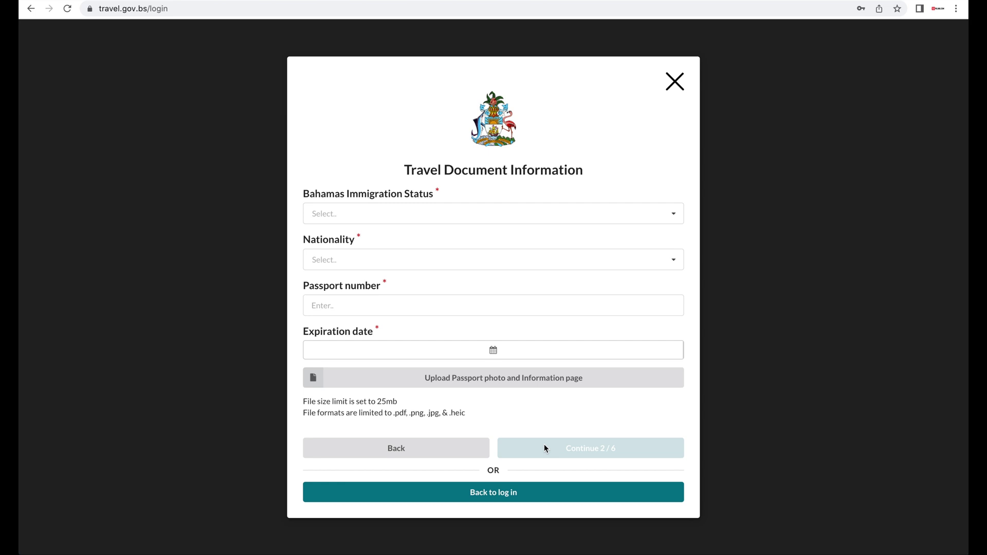
Step: Set immigration status Visitor, nationality United States, document type Passport, and enter the passport number
left_click(605, 211)
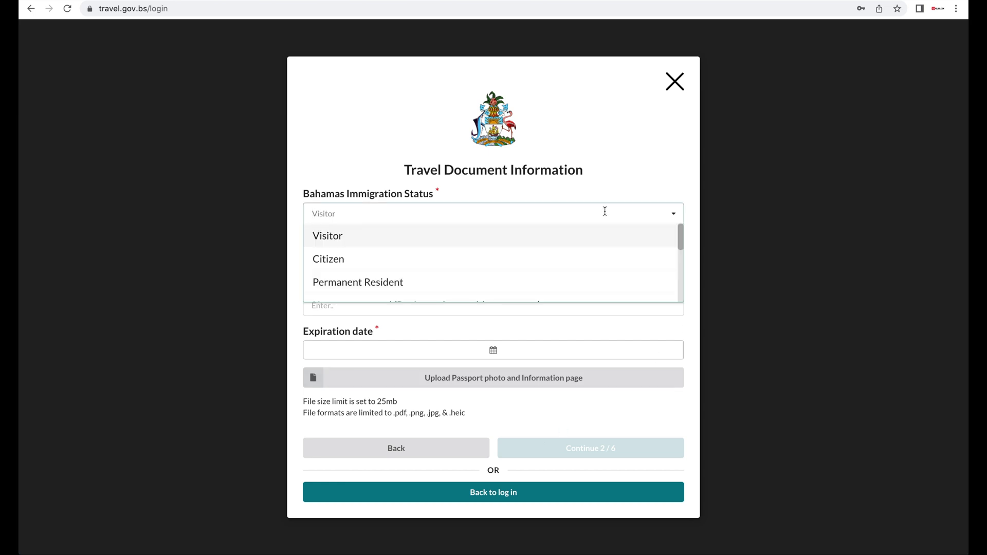
left_click(366, 236)
type("united")
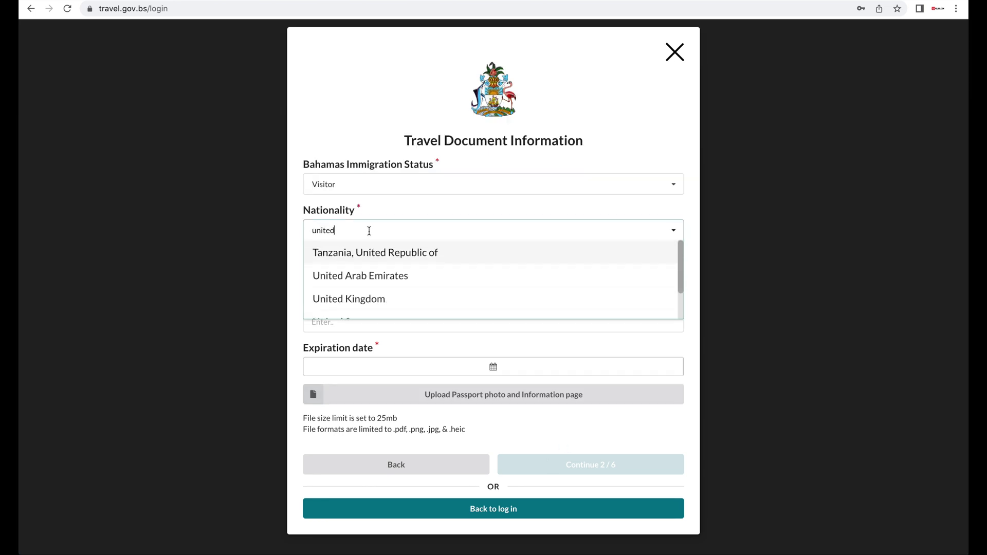
type(" sta")
left_click(367, 251)
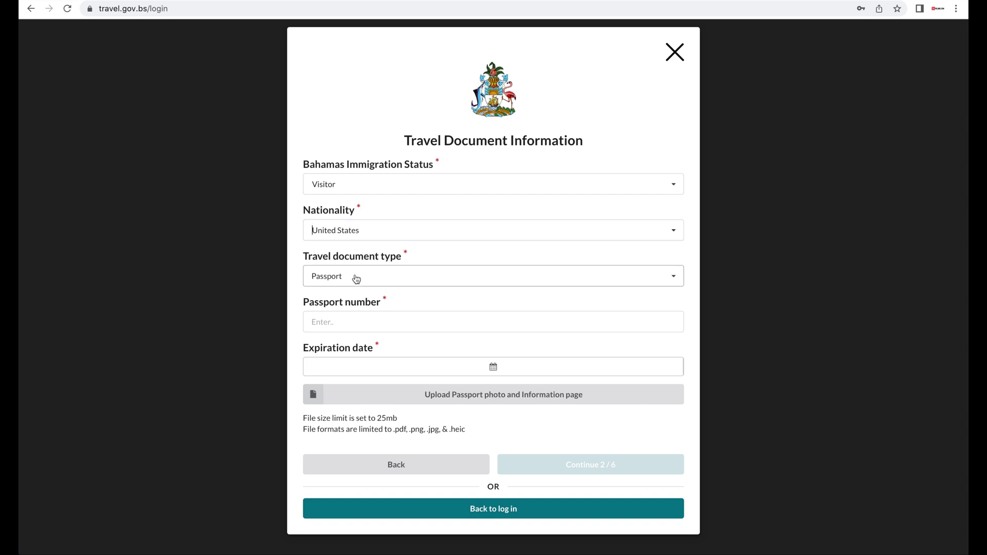
left_click(357, 279)
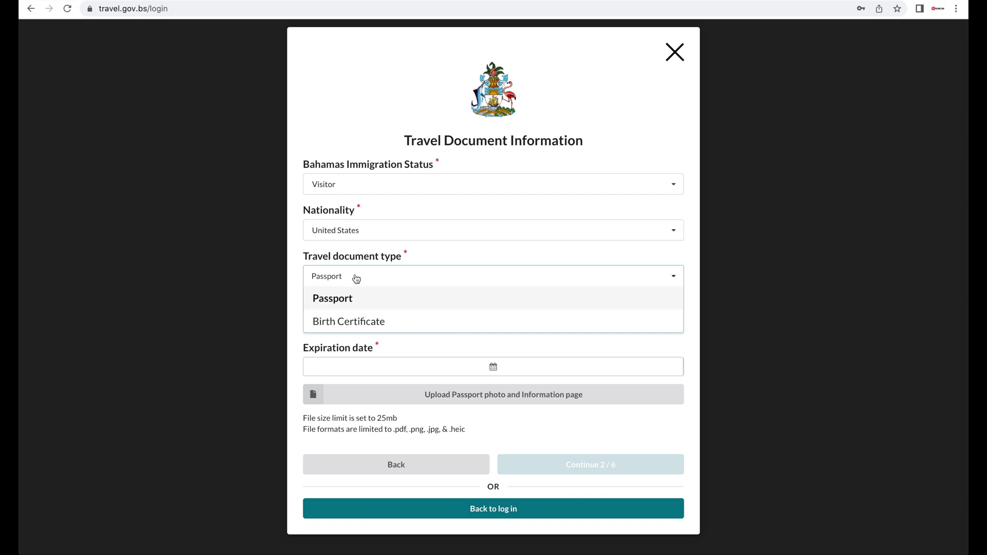
left_click(348, 300)
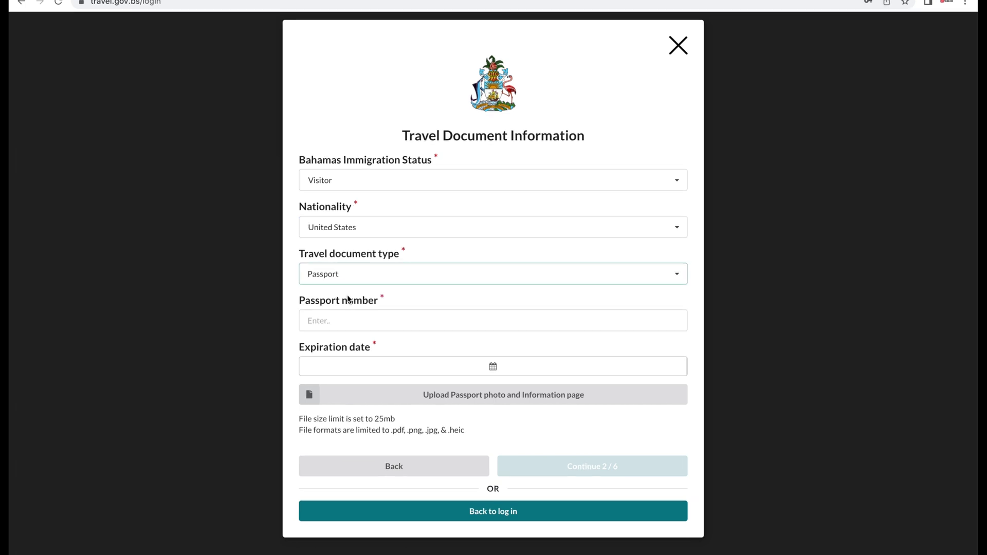
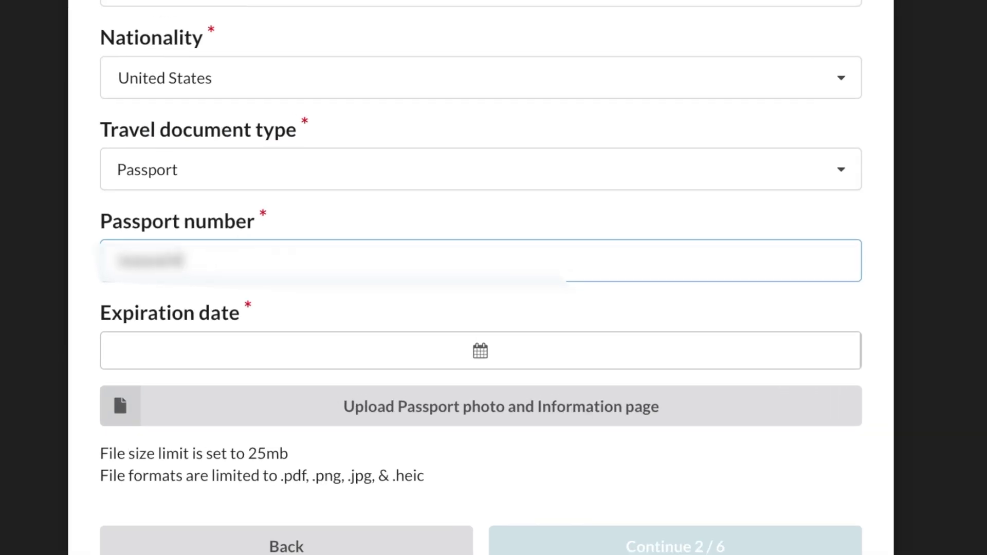
Step: Set the passport expiration date to 02/13/2030
left_click(202, 354)
left_click(816, 280)
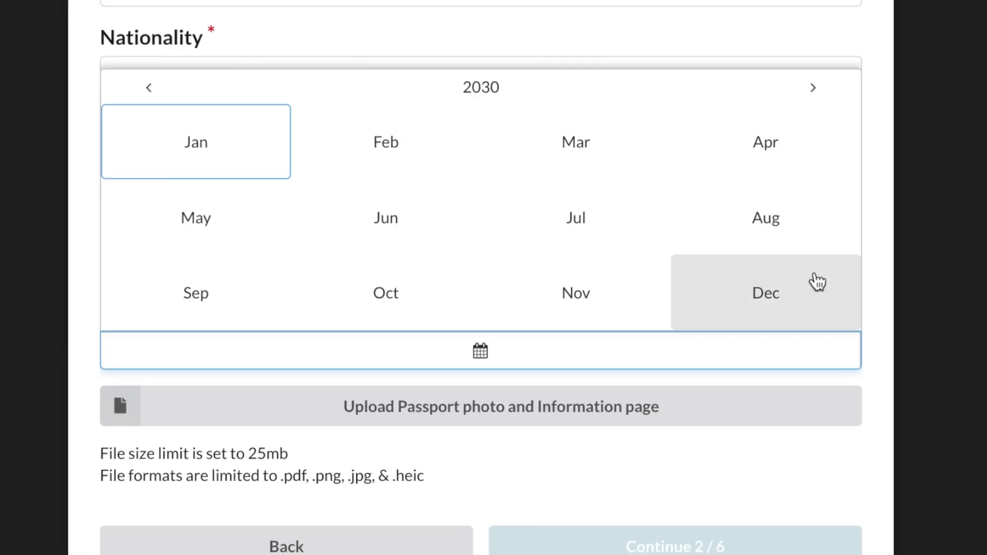
left_click(386, 141)
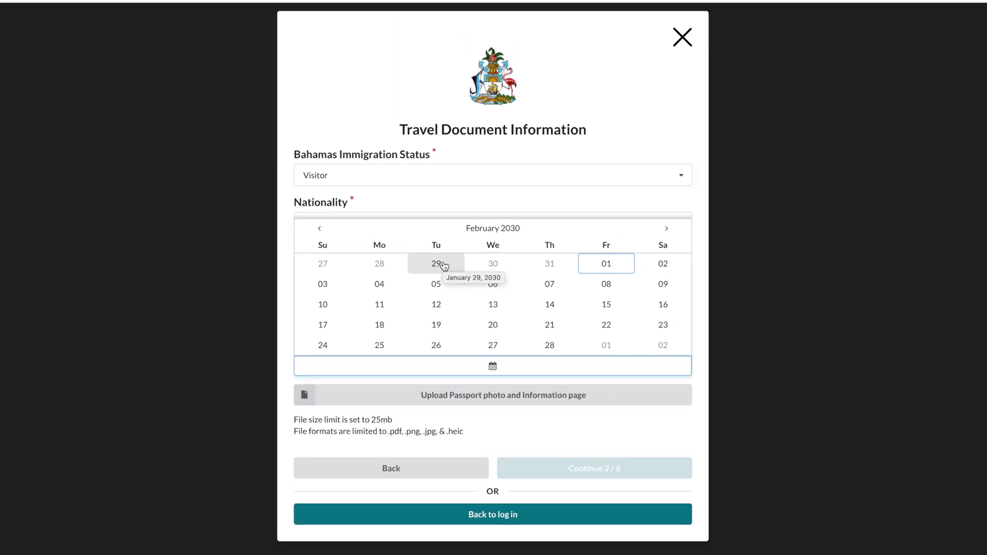
left_click(493, 304)
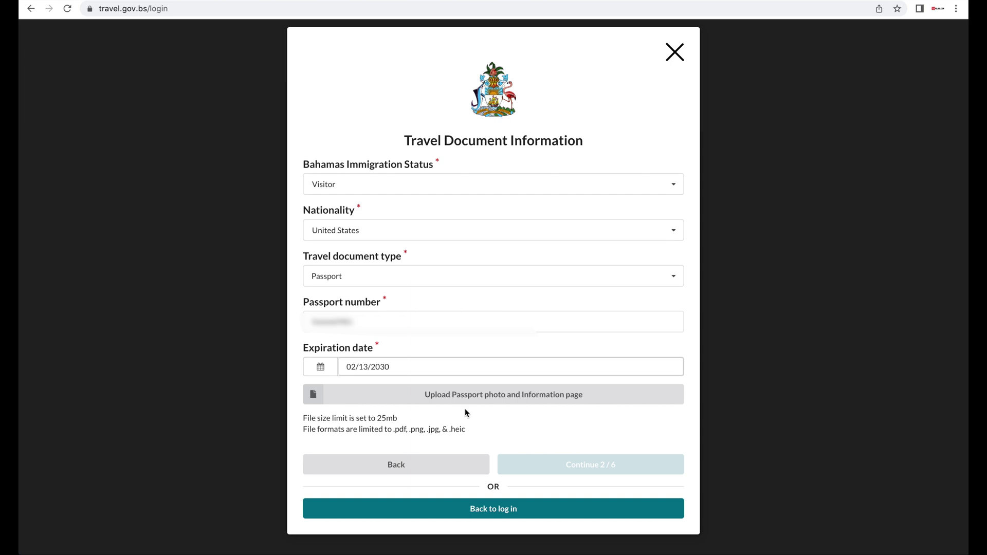
Step: Upload the passport photo IMG_2165.HEIC and continue to Personal Information
left_click(460, 401)
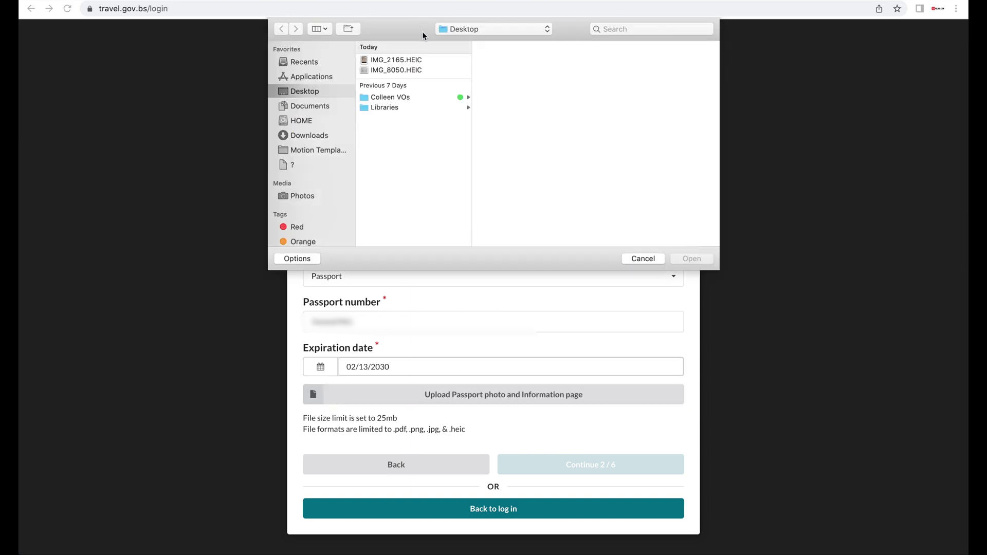
left_click(419, 63)
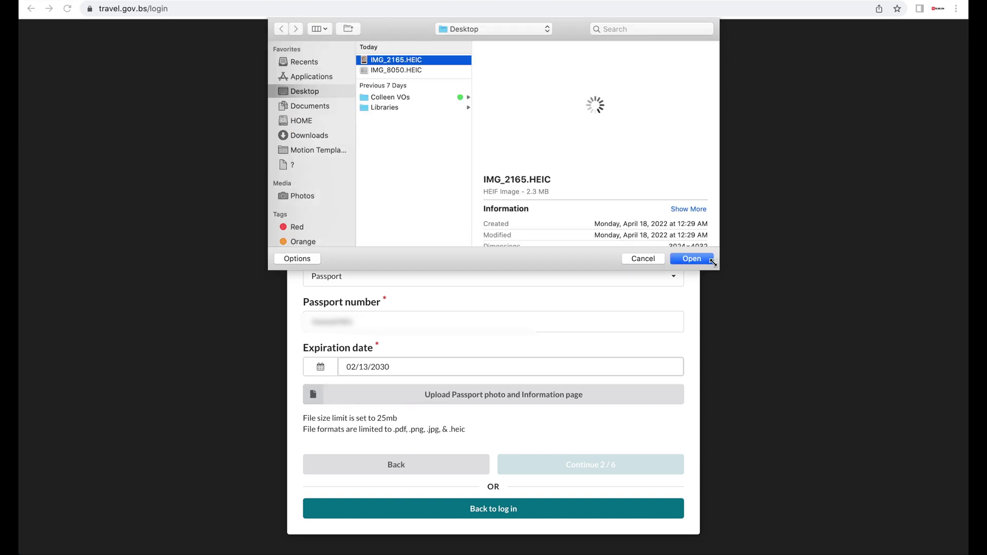
left_click(709, 262)
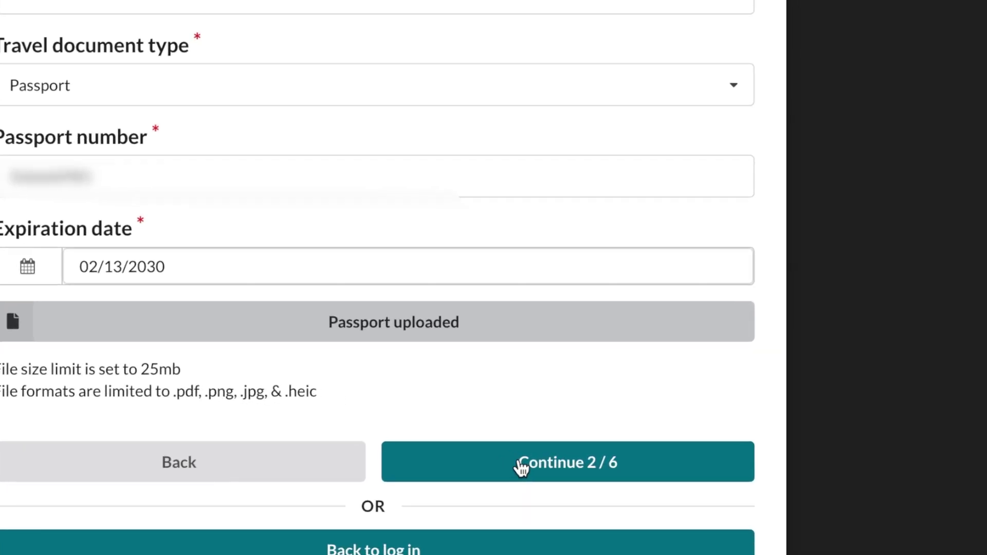
left_click(518, 458)
Step: Enter the traveller's first name, last name and phone, birth date July 4, and sex Female
type("I")
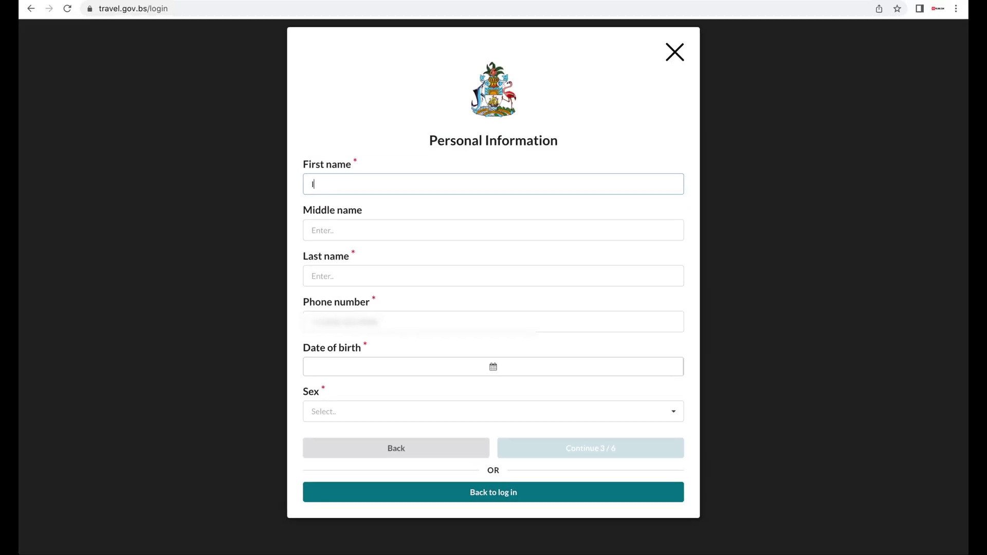
type("rina")
key("Tab")
key("Tab")
type("P")
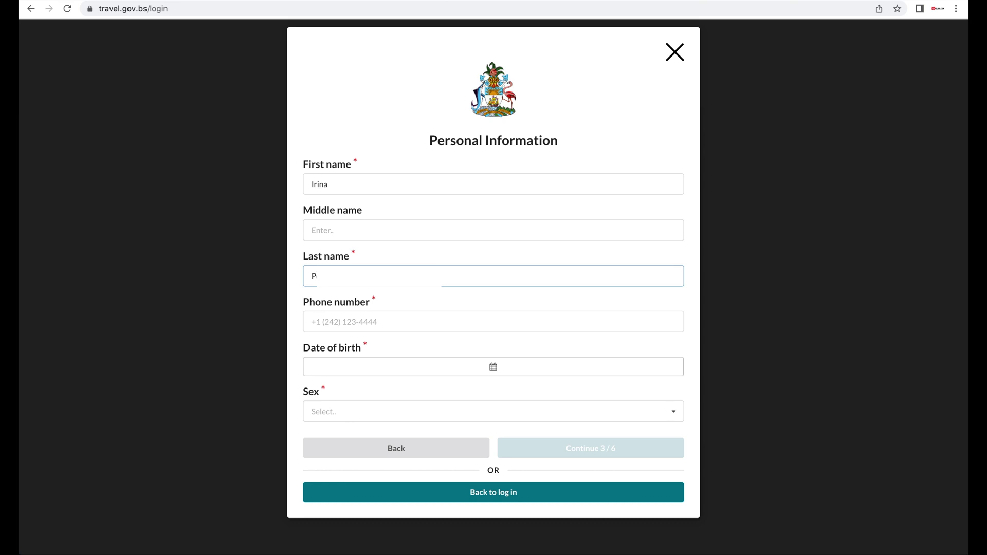
key("Tab")
type("18")
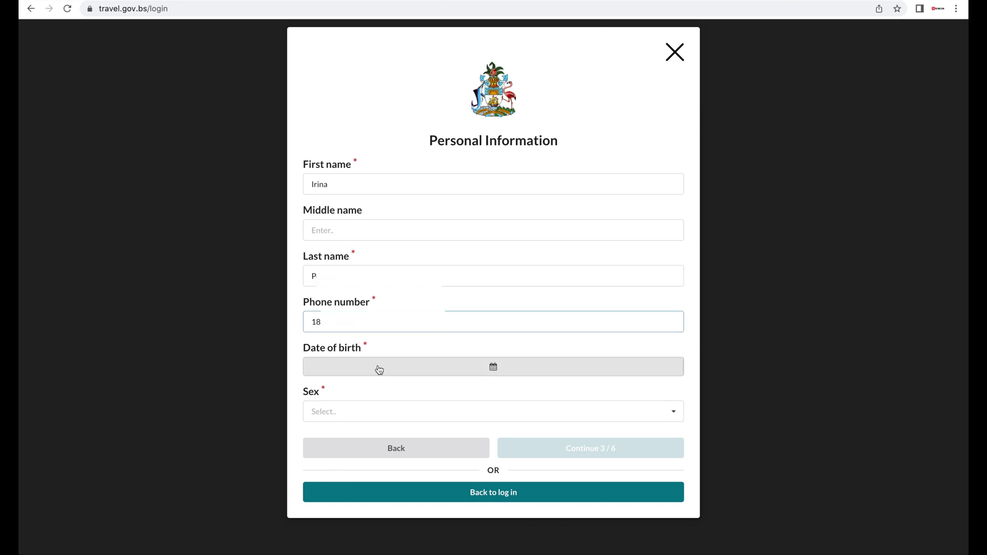
left_click(379, 368)
left_click(603, 420)
left_click(553, 412)
left_click(517, 456)
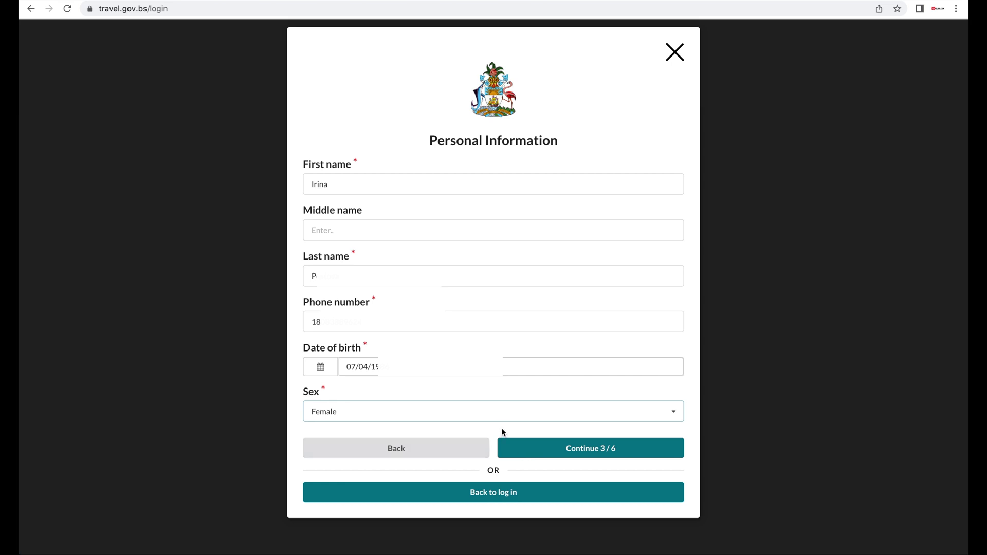
left_click(540, 446)
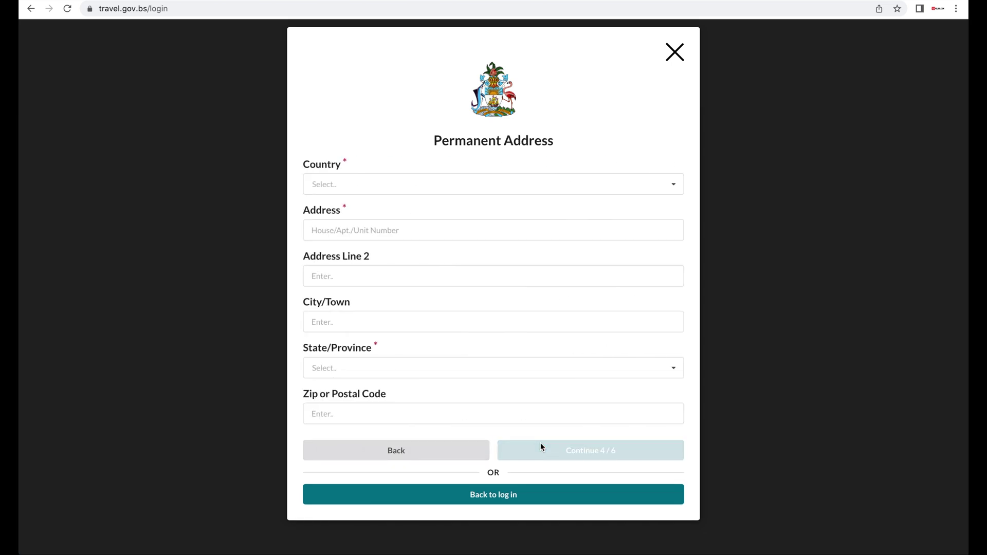
Step: Enter the traveller's United States home address: street, city, New York state and zip code
left_click(638, 187)
type("united st")
left_click(637, 207)
left_click(602, 230)
left_click(535, 315)
type("New York")
left_click(510, 368)
type("new y")
key("Return")
key("Tab")
type("10128")
left_click(578, 454)
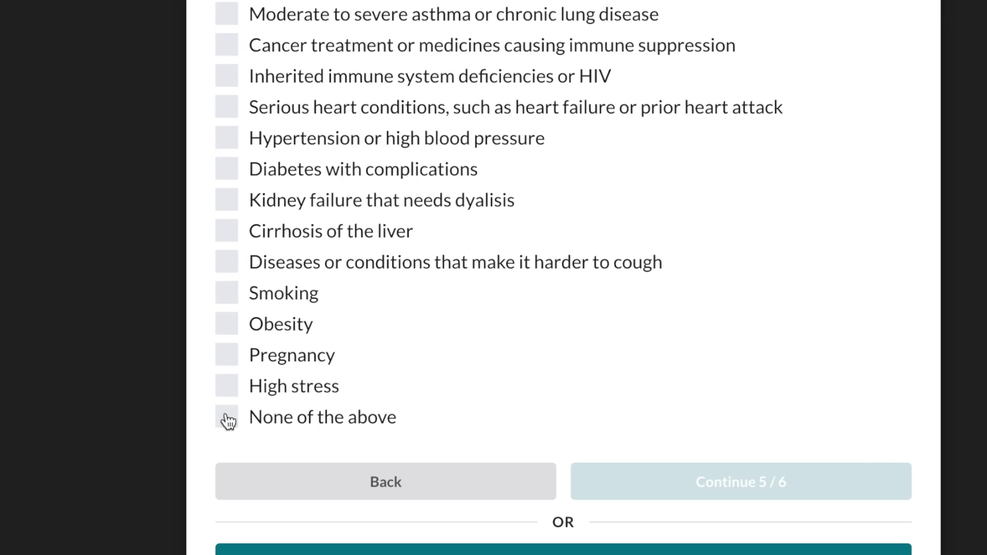
Step: Declare no health conditions, add an emergency contact's phone with relation Other, and submit
left_click(227, 417)
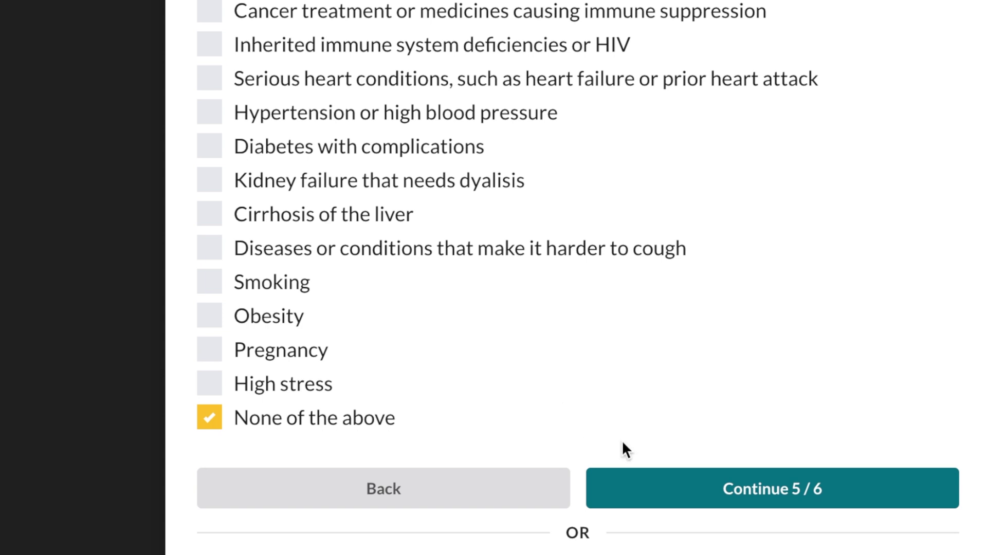
left_click(679, 491)
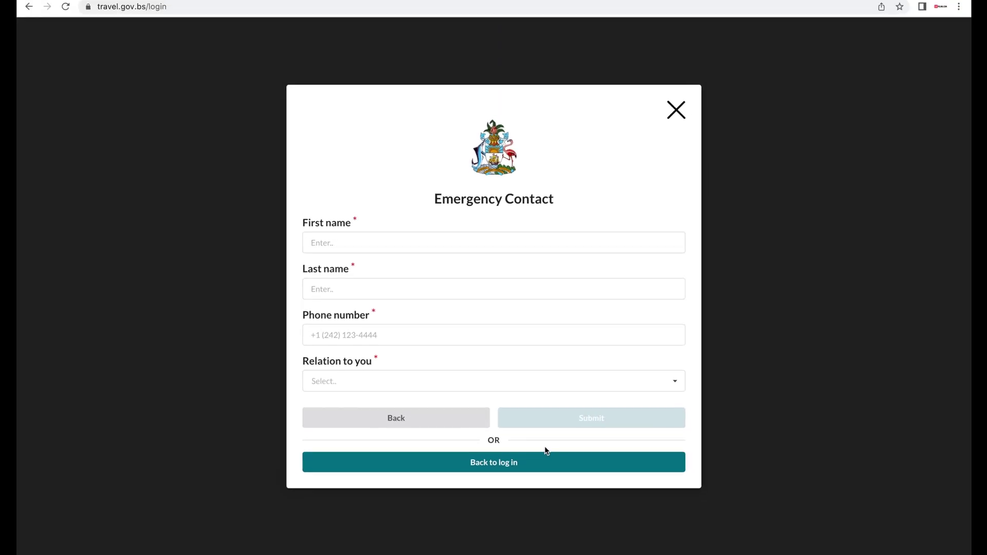
left_click(546, 249)
left_click(519, 295)
left_click(514, 333)
type("2425551234")
left_click(497, 381)
scroll(497, 452, "down", 6)
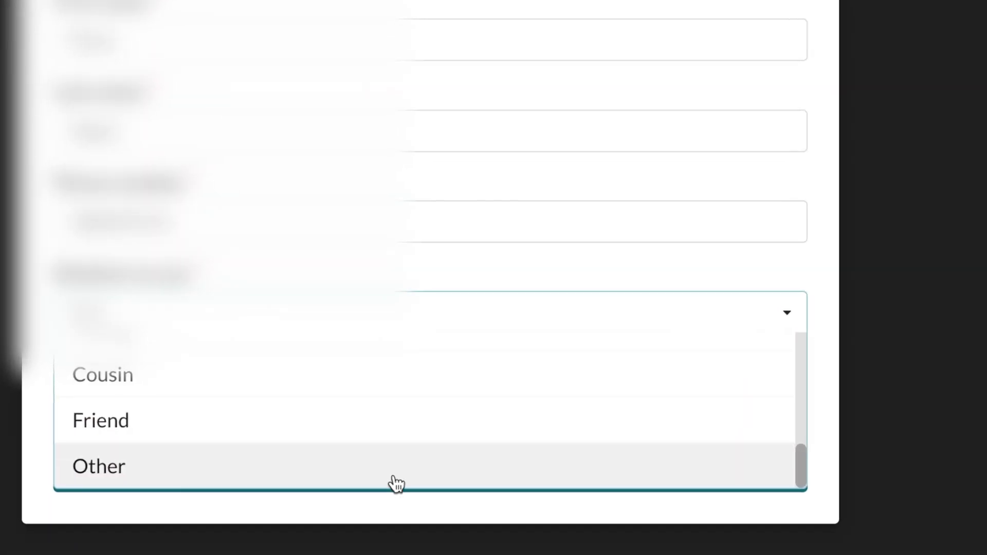
left_click(476, 460)
left_click(639, 396)
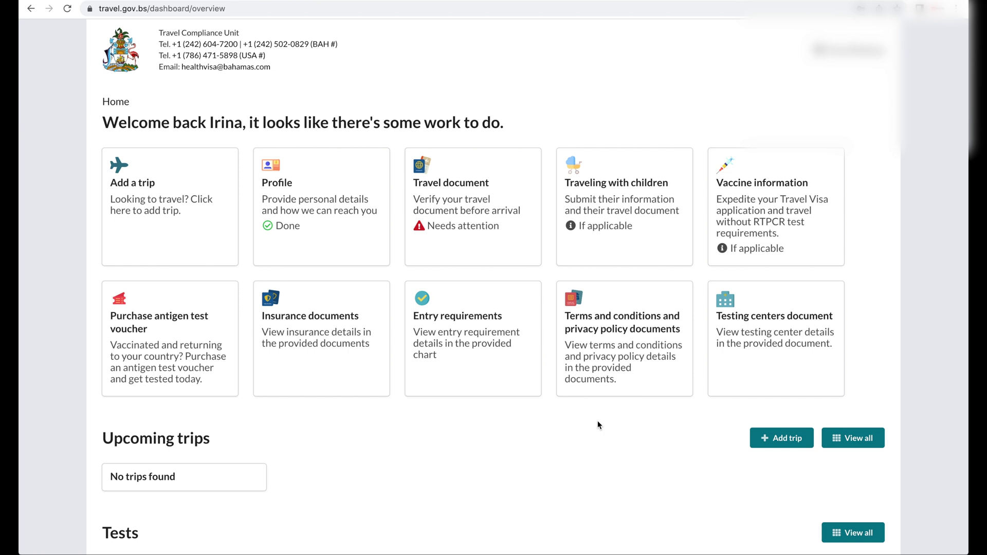
Step: Record the first shot as Moderna, lot 021C21A, dated 05/04/2021
left_click(757, 242)
left_click(673, 257)
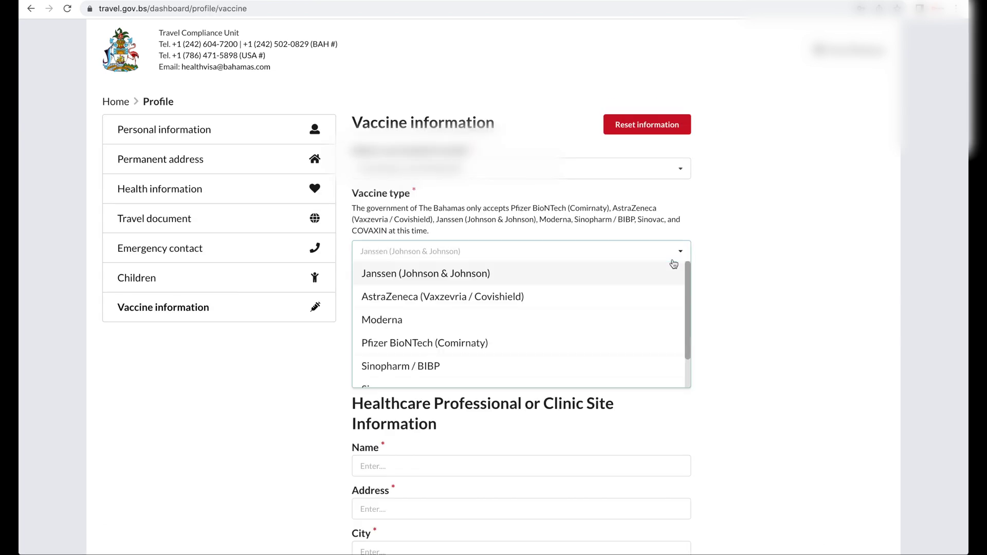
left_click(575, 319)
type("021")
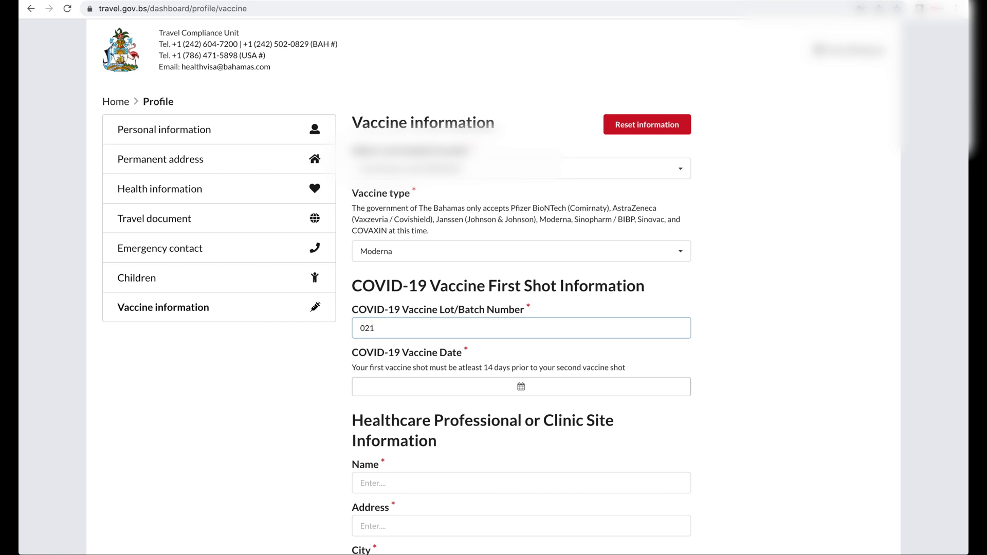
type("C21A")
left_click(532, 392)
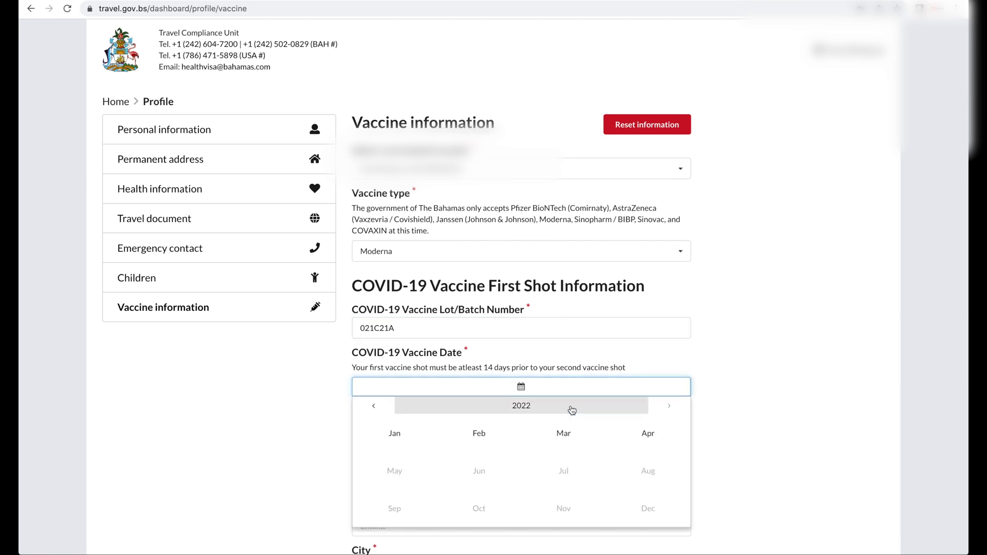
left_click(374, 405)
left_click(395, 471)
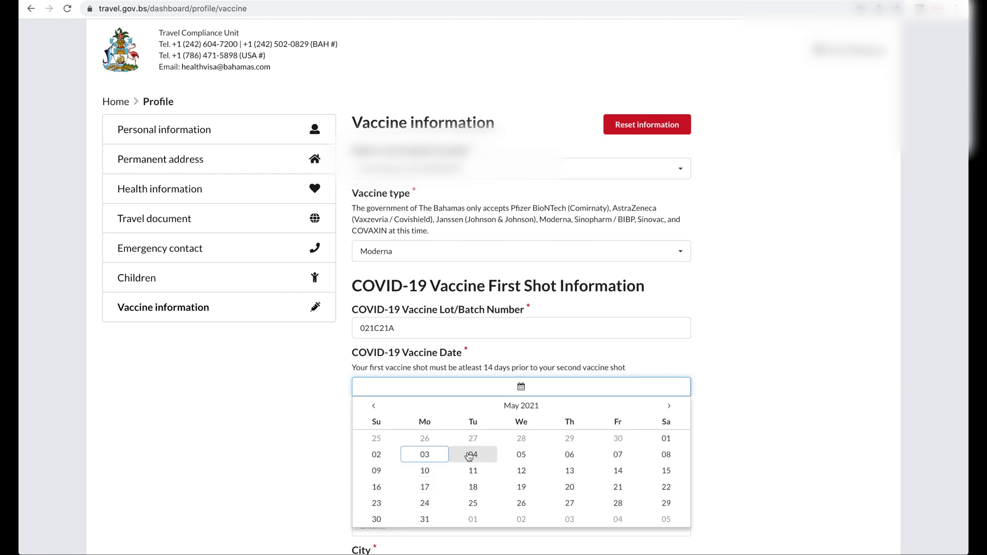
left_click(470, 456)
Step: Enter the first-shot clinic HPH Pier 2, its street address, city Honolulu and zip 96813
scroll(469, 456, "down", 4)
left_click(521, 290)
type("HPH")
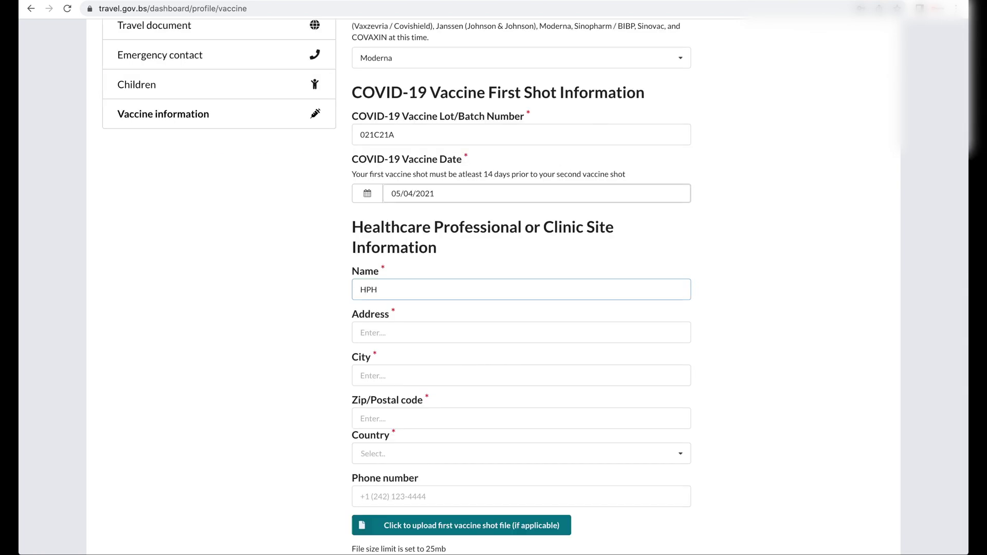
type(" Pier 2")
left_click(442, 328)
type("521 Ala")
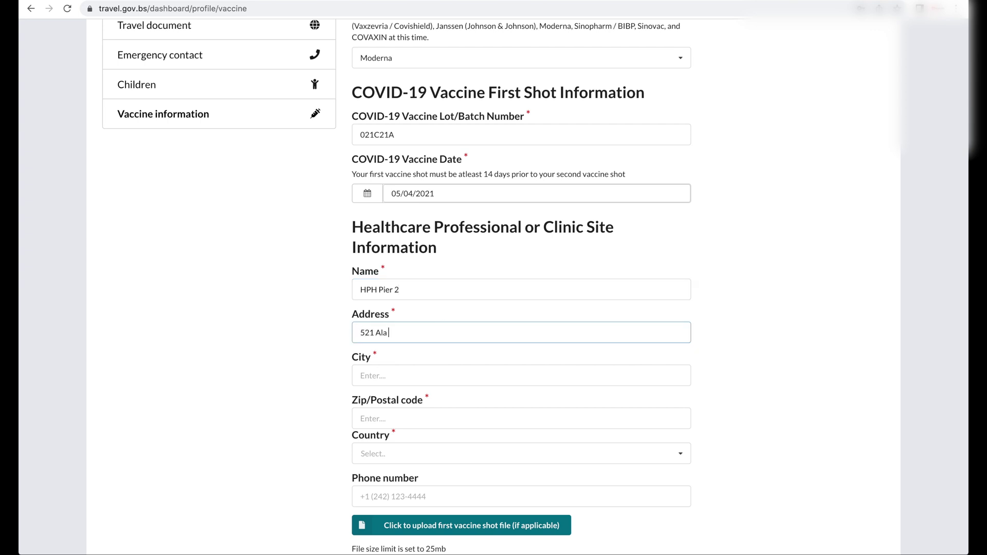
type(" Moana Blvd")
left_click(516, 370)
type("Honolului")
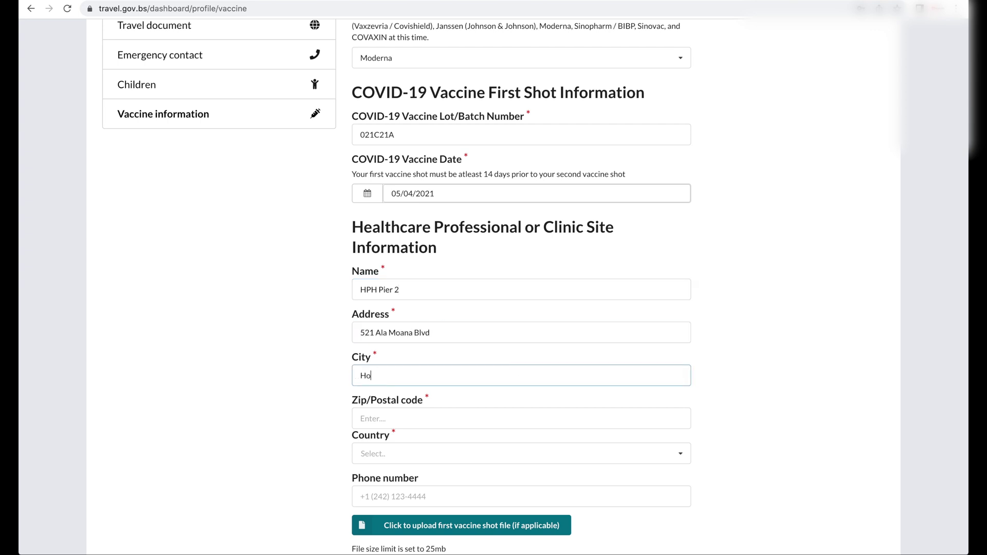
key("BackSpace")
key("BackSpace")
type("u")
left_click(519, 417)
type("96813")
Step: Set the clinic country to United States and upload the first vaccine shot file
left_click(600, 454)
type("unite")
left_click(534, 410)
scroll(514, 410, "down", 3)
left_click(511, 408)
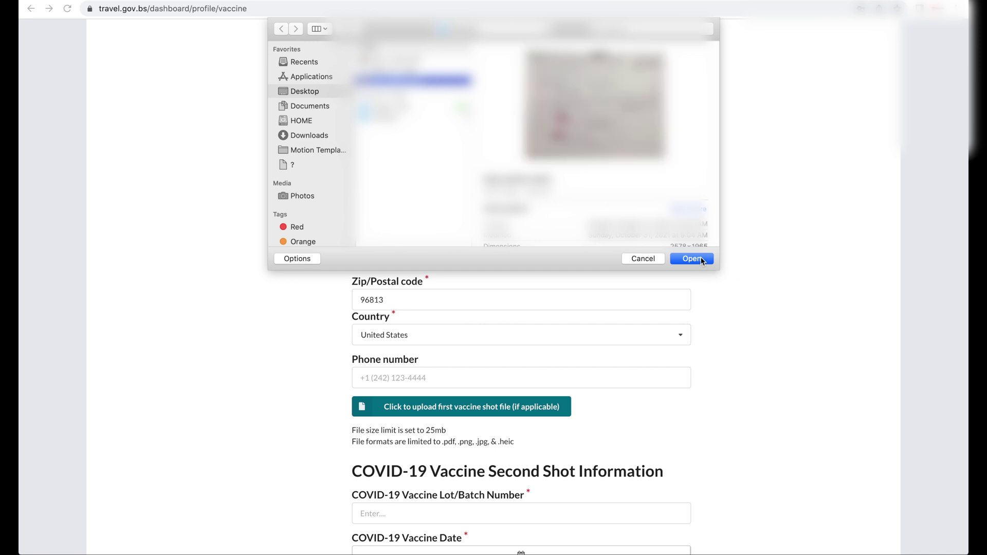
left_click(691, 259)
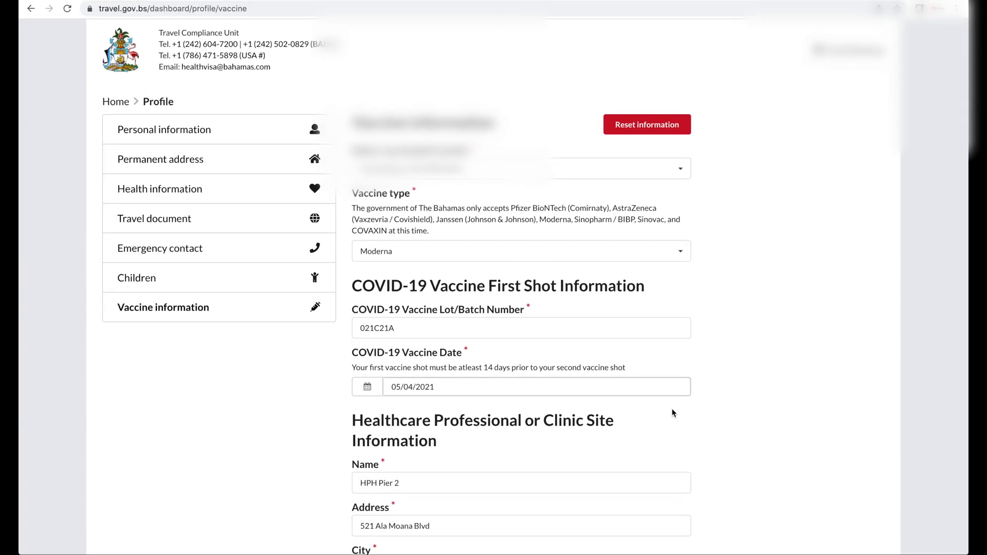
Step: Set the second shot date to 06/01/2021
scroll(672, 411, "down", 6)
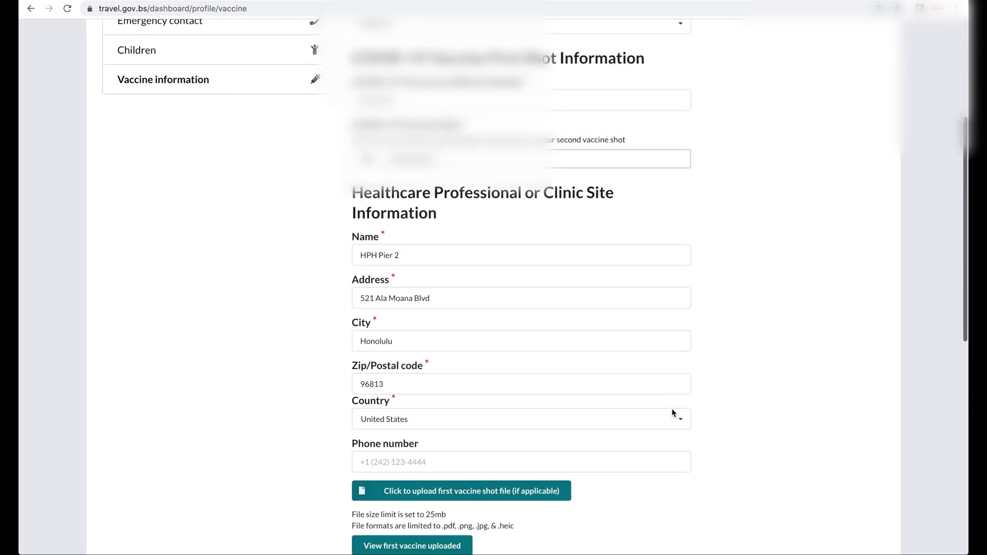
scroll(672, 413, "down", 4)
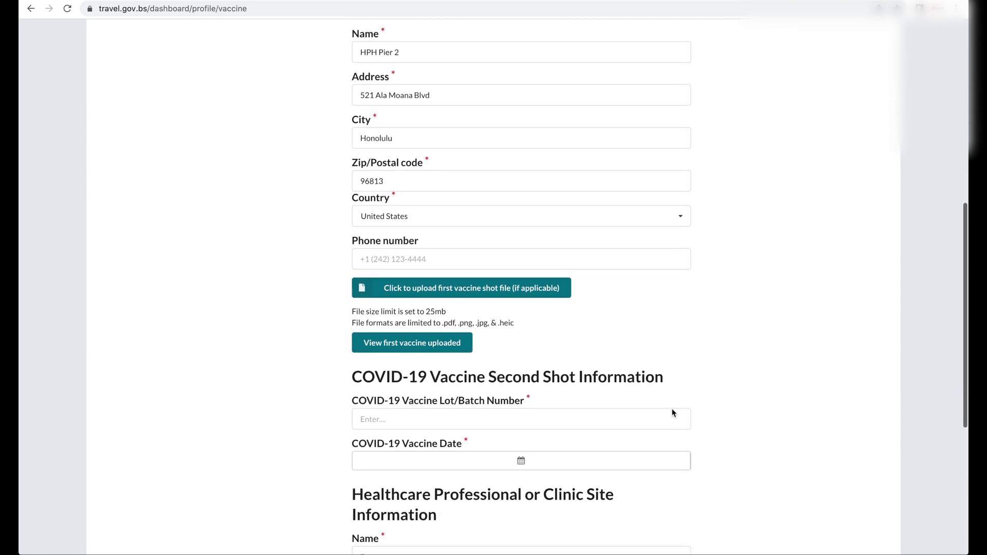
scroll(501, 364, "down", 1)
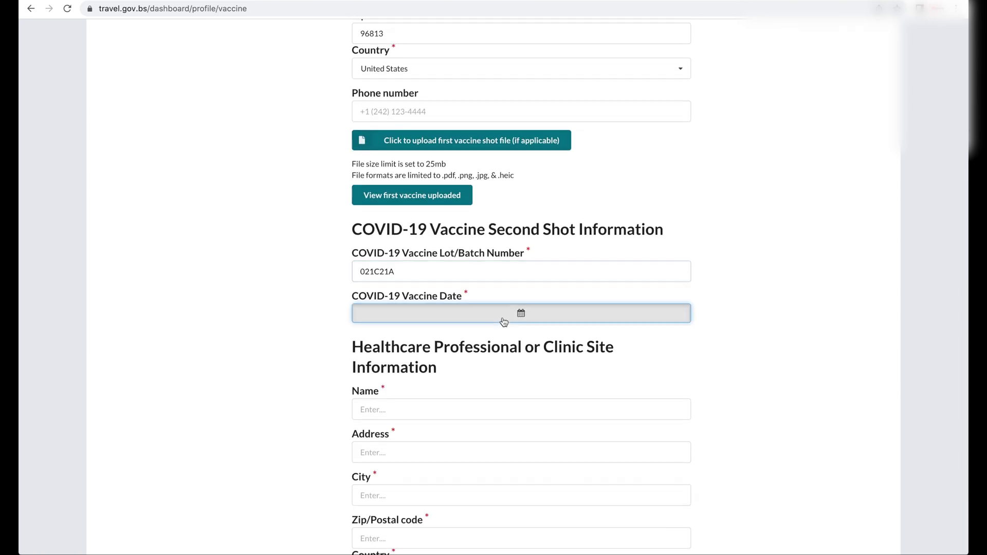
left_click(503, 313)
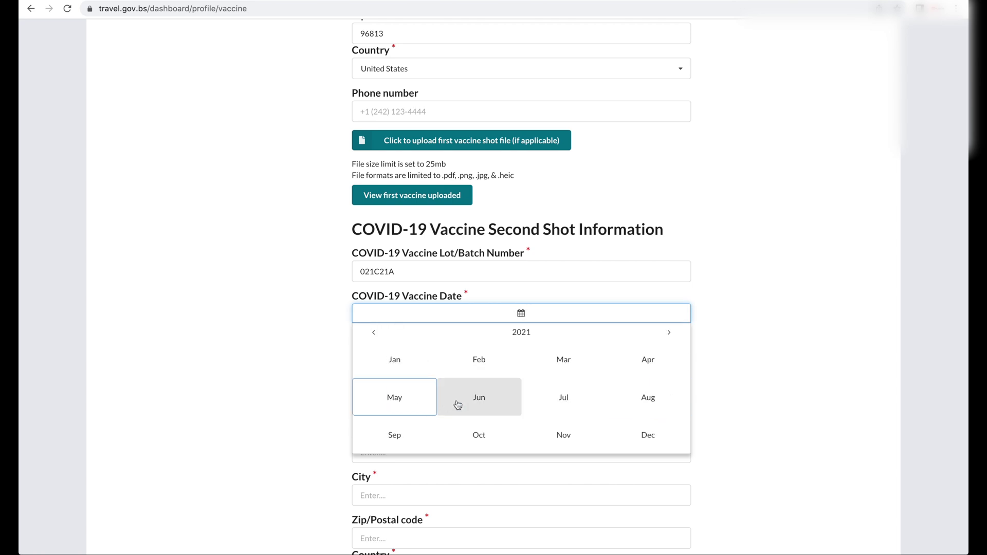
left_click(444, 402)
left_click(467, 366)
scroll(809, 319, "down", 3)
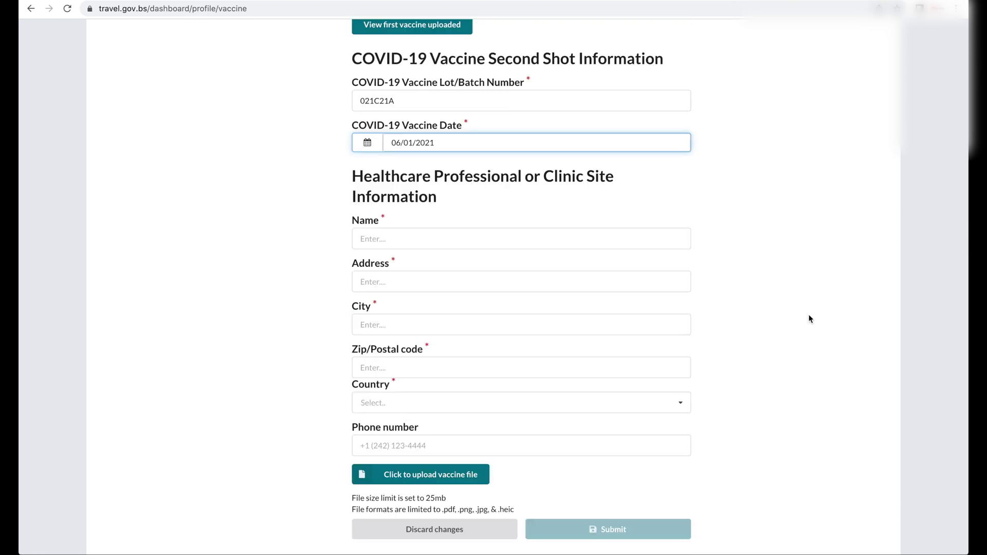
Step: Enter the second-shot clinic HPH Pier, 521 Ala Moana Blvd, Honolulu 96813, United States
left_click(389, 240)
type("HPH Pier 2")
left_click(385, 282)
type("521 Ala Moana Blvd")
left_click(390, 322)
type("Honolulu")
left_click(391, 368)
type("96813")
left_click(396, 399)
type("united st")
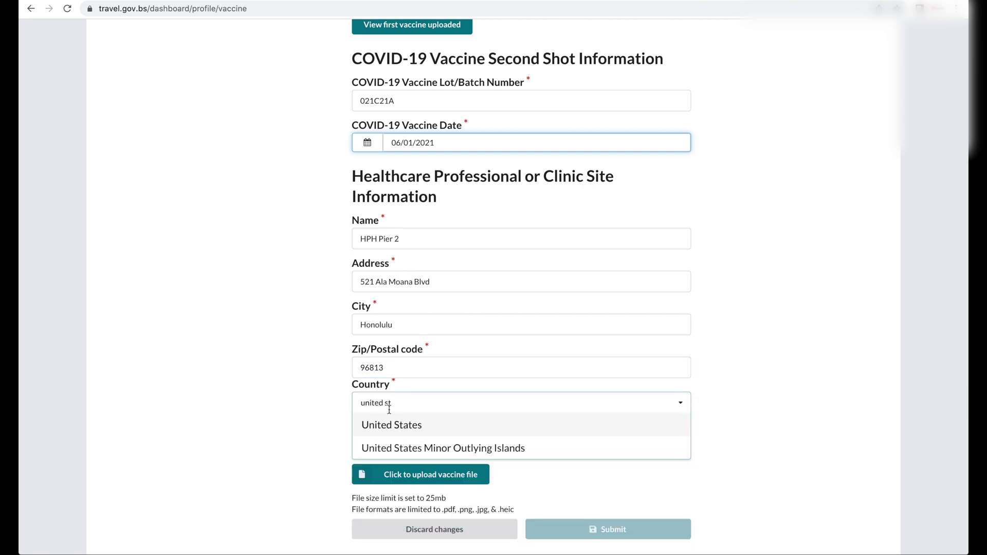
key("Return")
Step: Upload IMG_8050.HEIC as the second vaccine shot file
left_click(405, 475)
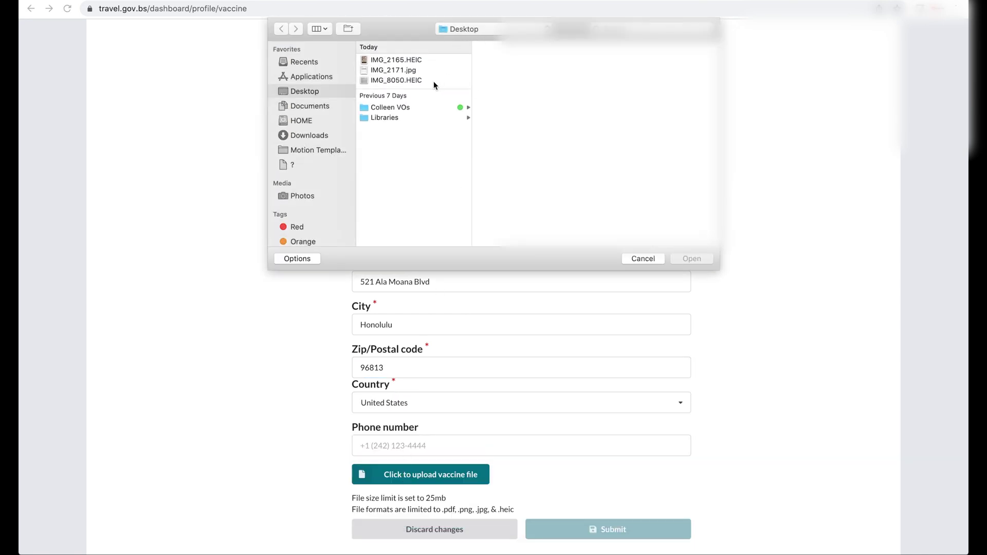
left_click(434, 81)
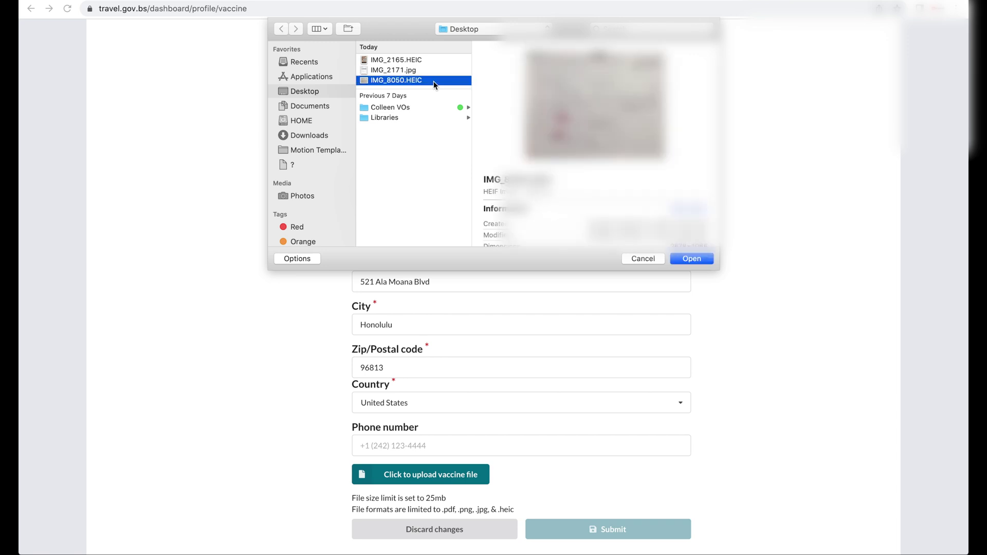
left_click(692, 259)
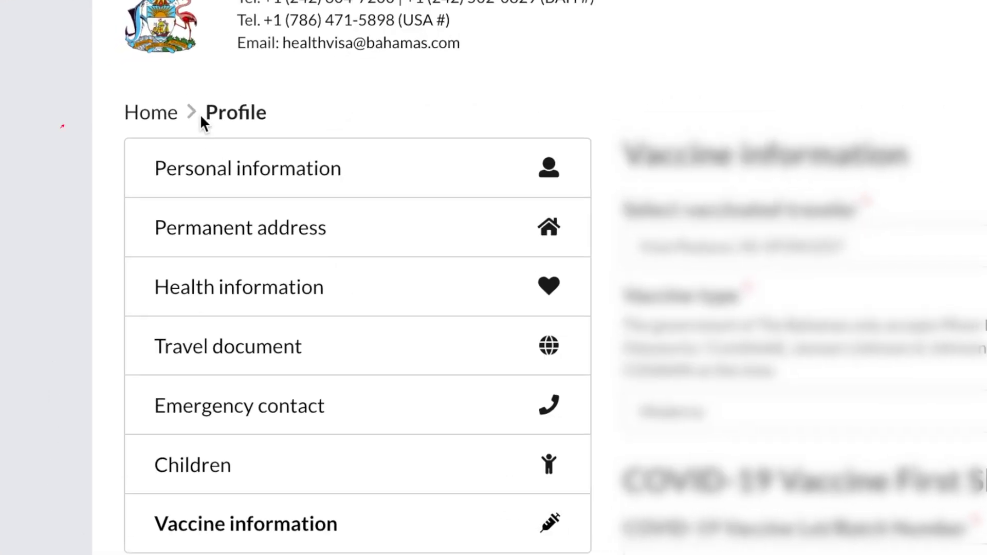
Step: Start a new international trip by Airline with flight number 859
left_click(158, 119)
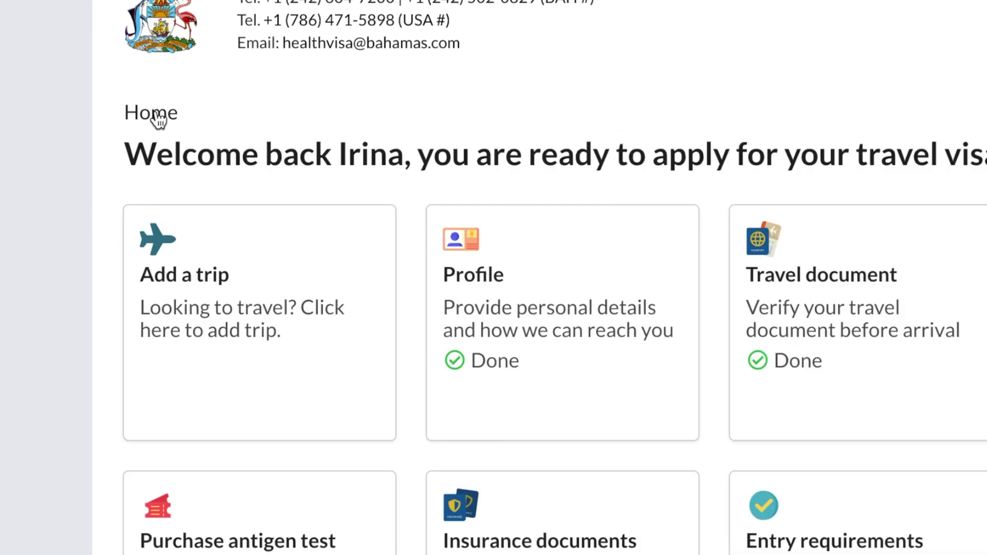
left_click(188, 270)
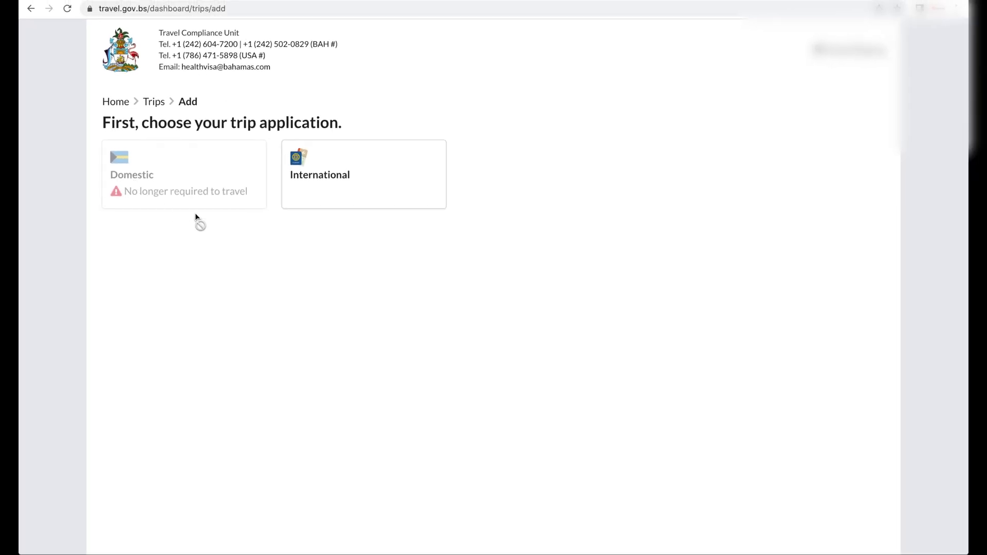
left_click(372, 187)
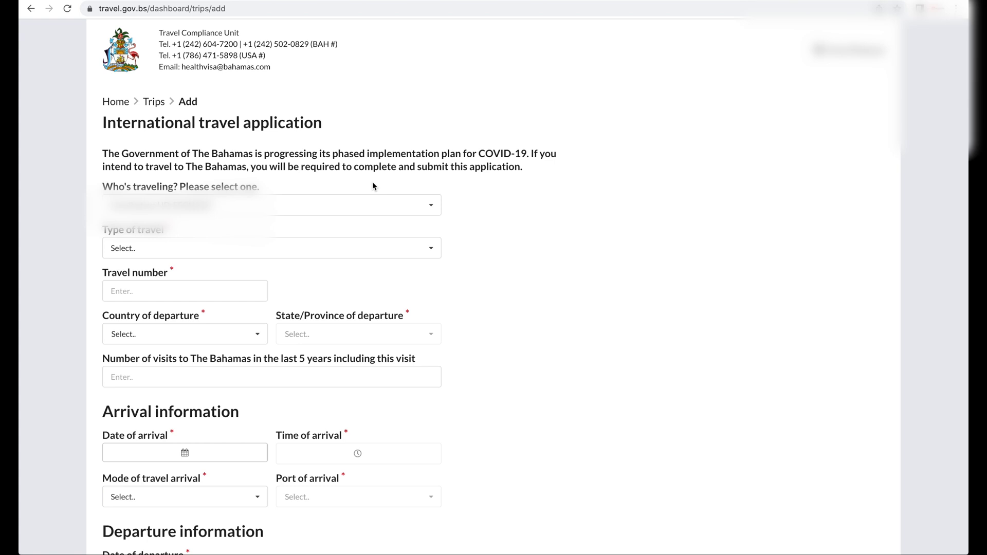
left_click(319, 249)
left_click(305, 269)
key("Tab")
type("859")
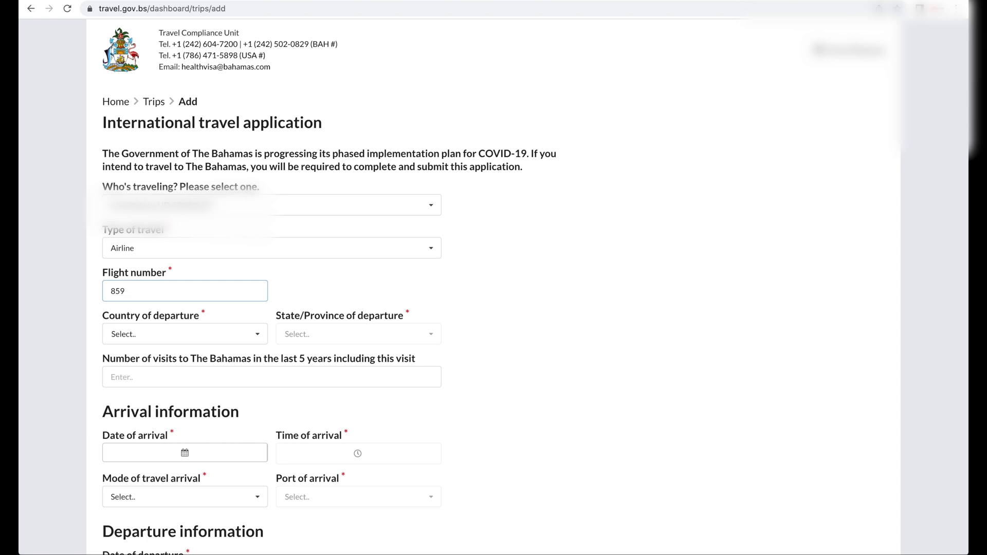
Step: Set departure from North Carolina, United States, and the number of visits to 4
key("Tab")
type("united")
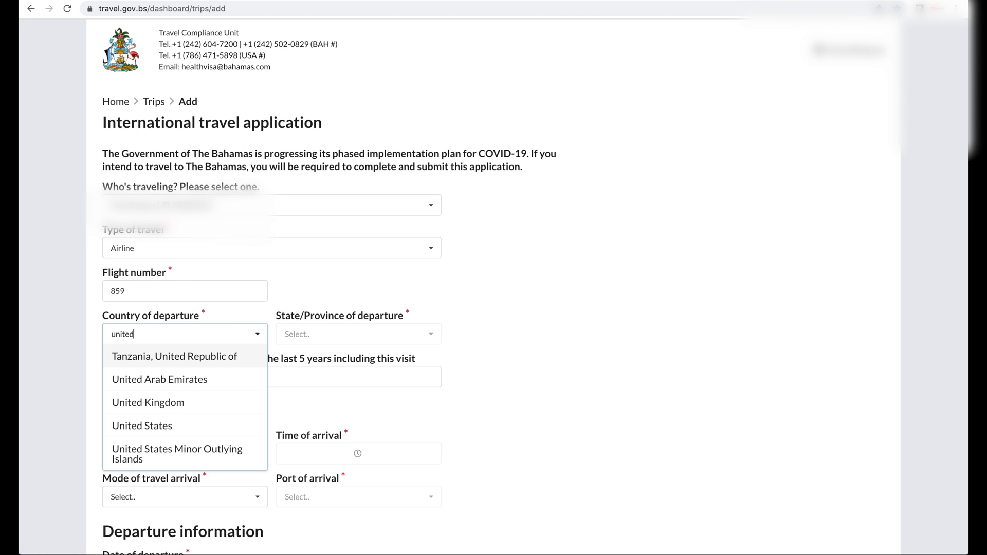
left_click(233, 422)
left_click(431, 335)
type("north")
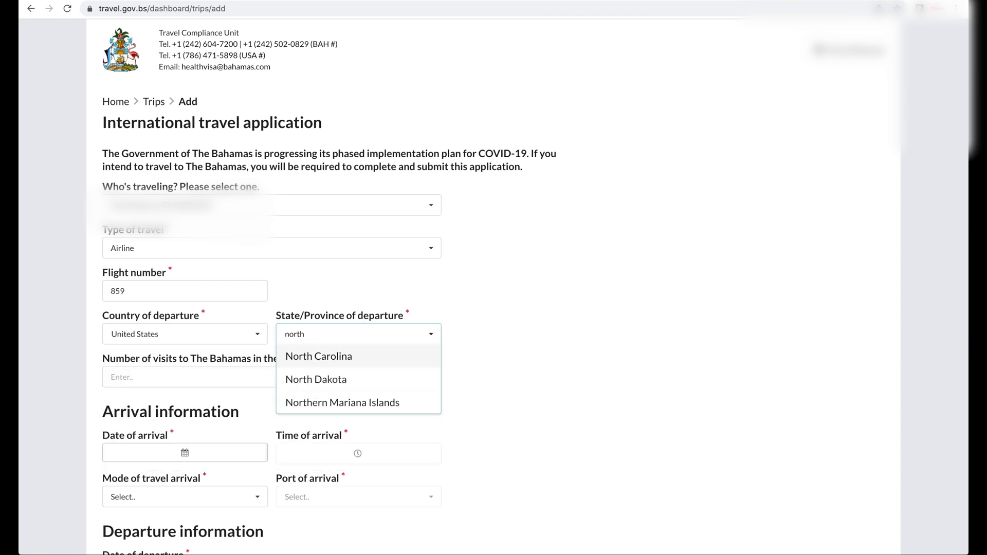
left_click(431, 354)
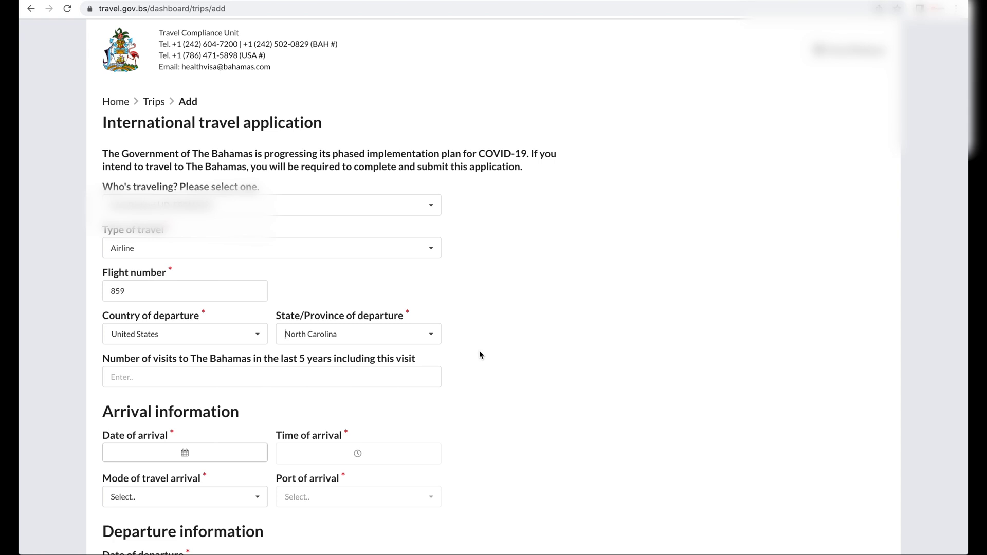
key("Tab")
type("4")
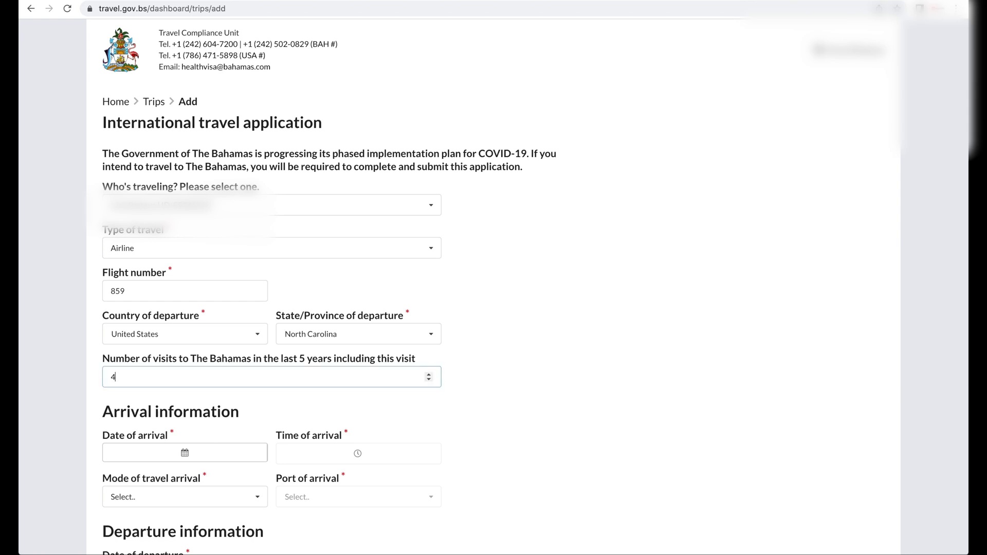
left_click(268, 420)
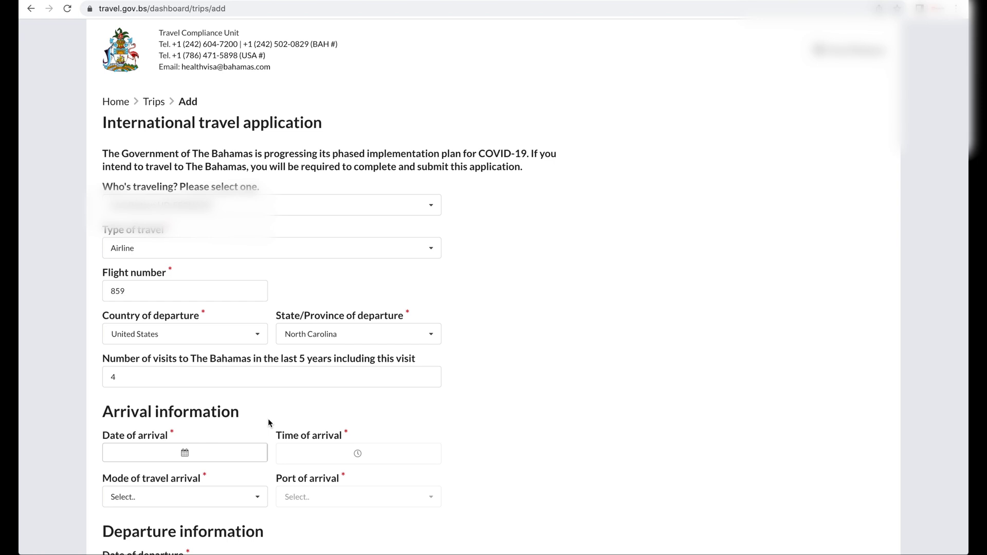
left_click(237, 453)
Step: Set arrival to 05/04/2022 at 1:30 PM by Air via Lynden Pindling International Airport
scroll(122, 394, "down", 3)
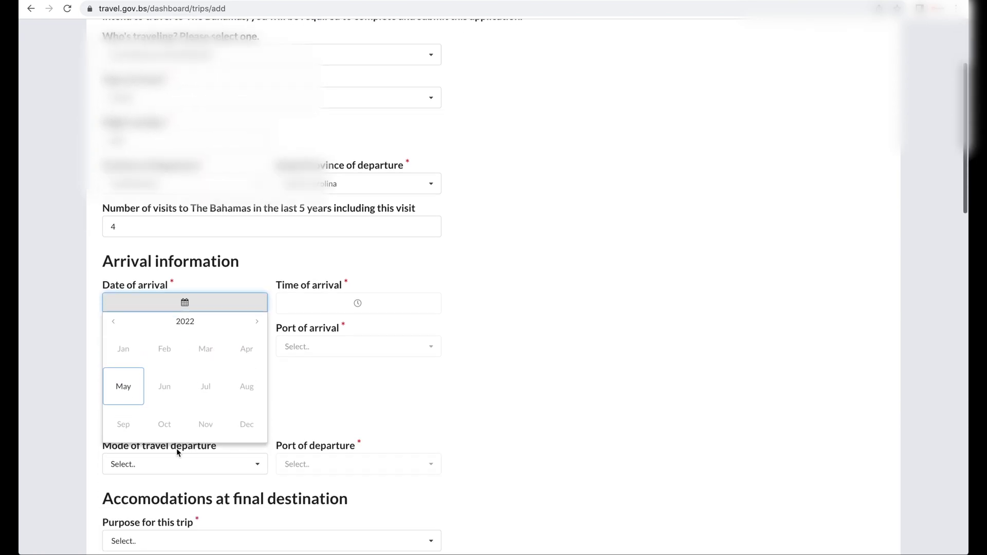
left_click(122, 394)
left_click(206, 358)
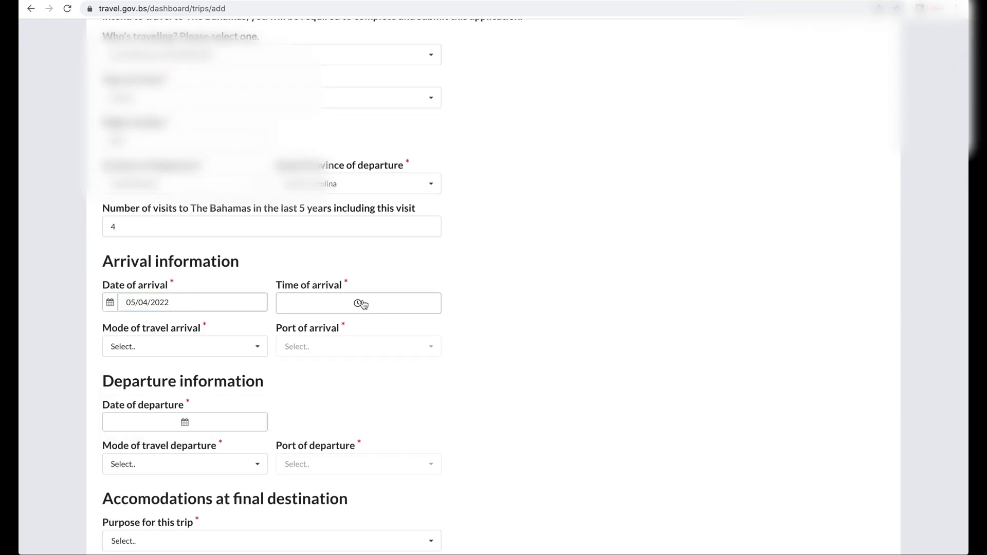
left_click(361, 305)
scroll(353, 366, "down", 10)
scroll(353, 365, "up", 3)
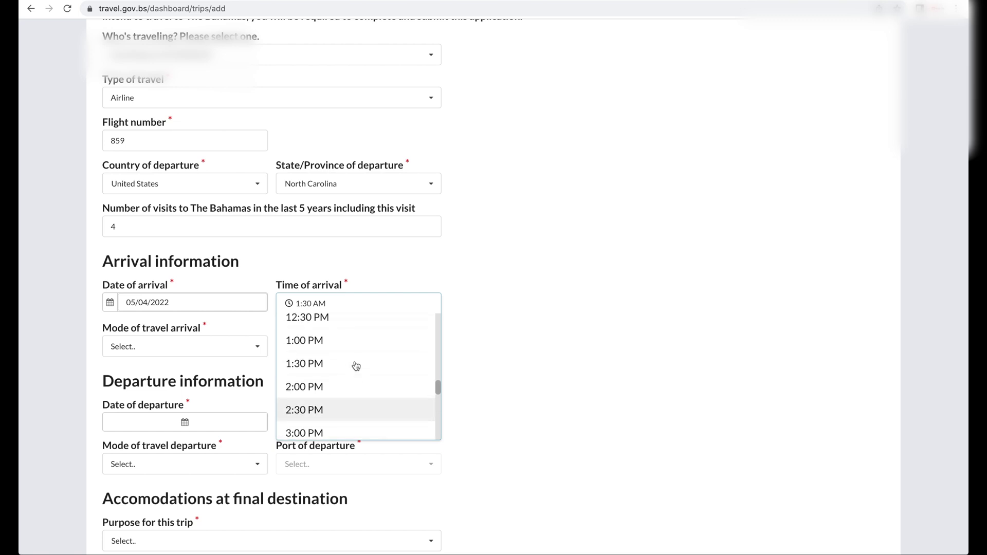
left_click(353, 363)
left_click(255, 346)
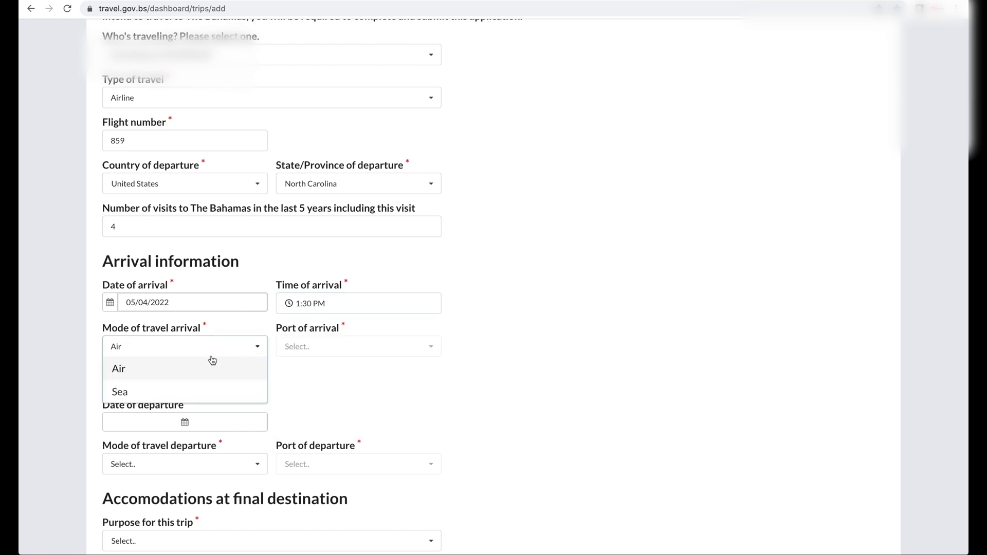
left_click(185, 371)
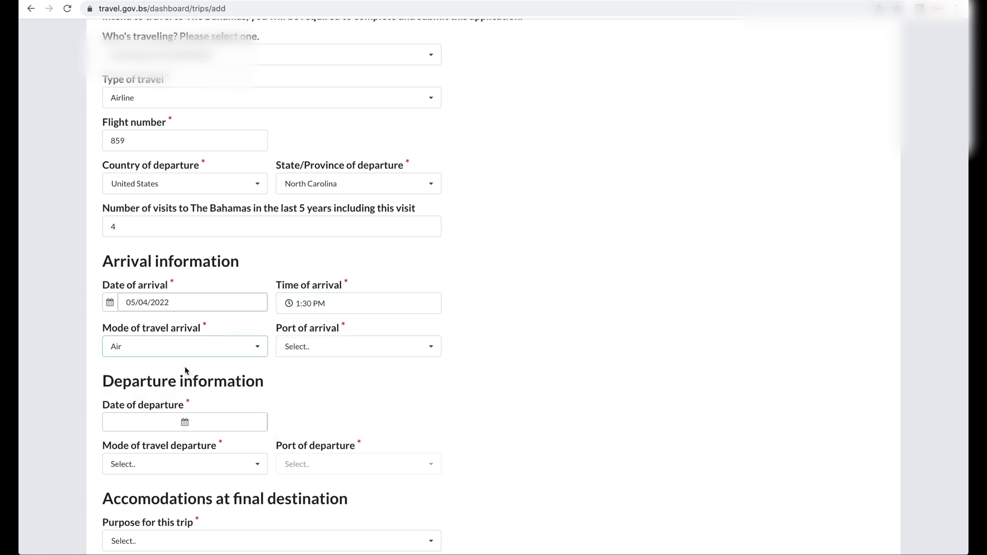
left_click(405, 350)
type("ly")
left_click(408, 372)
Step: Set departure to 05/11/2022 via Lynden Pindling International Airport
scroll(348, 382, "down", 2)
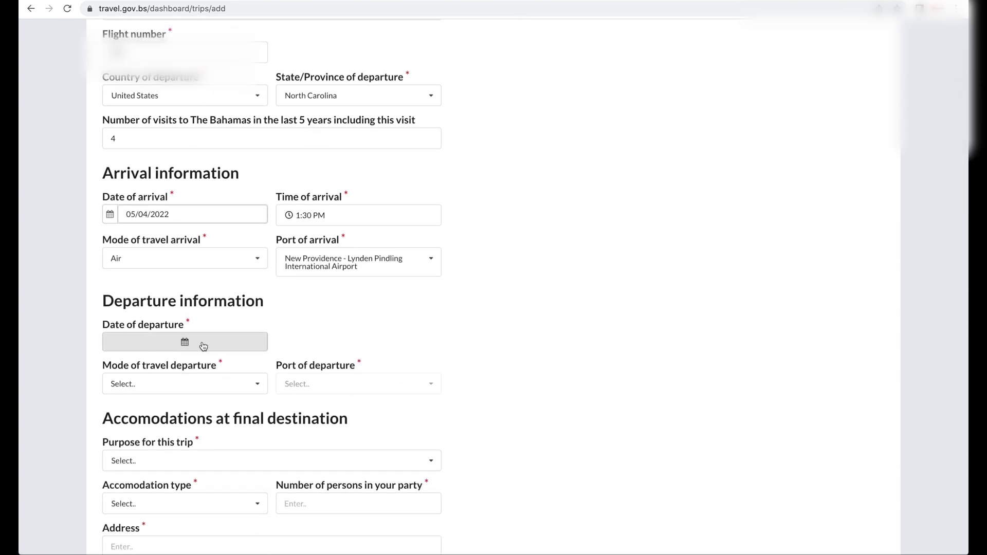
left_click(197, 343)
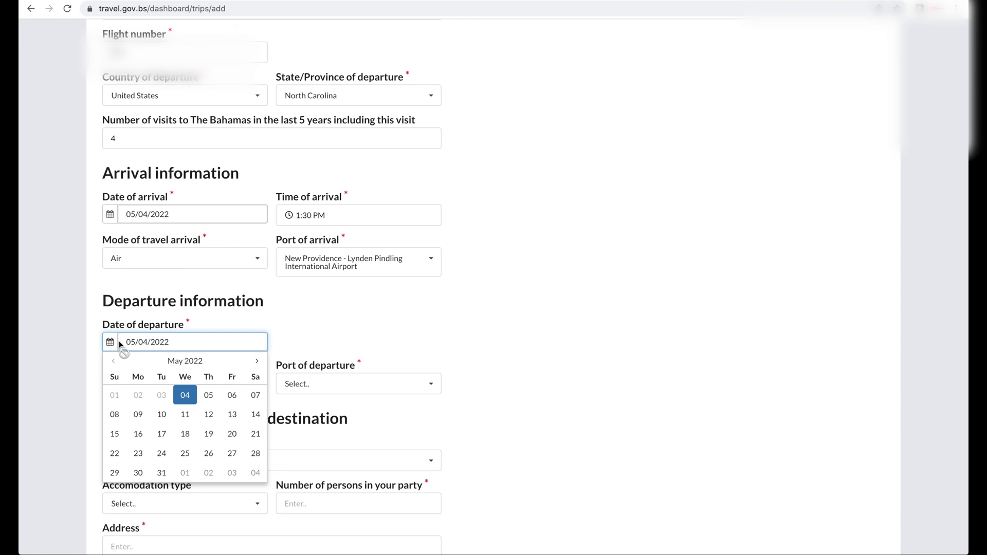
left_click(186, 414)
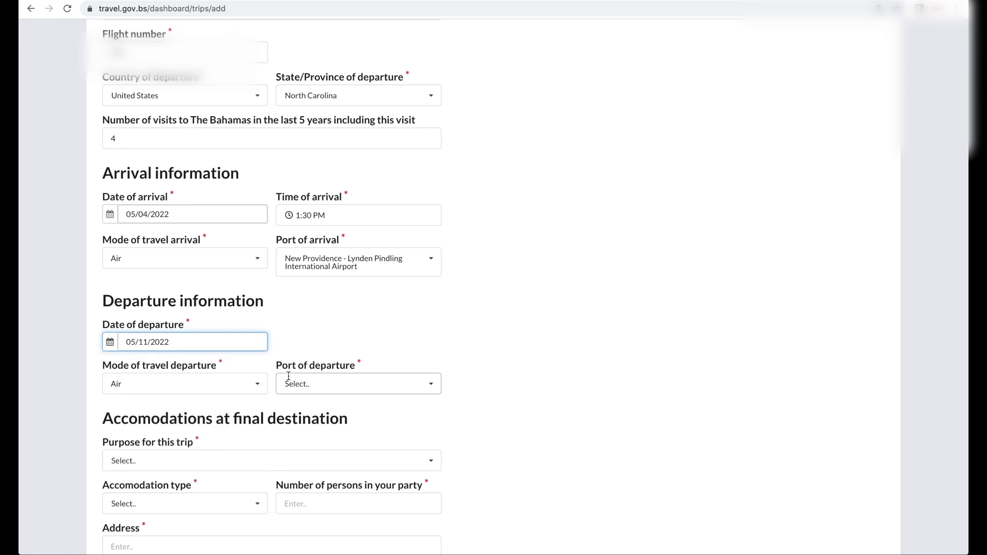
left_click(295, 382)
type("ly")
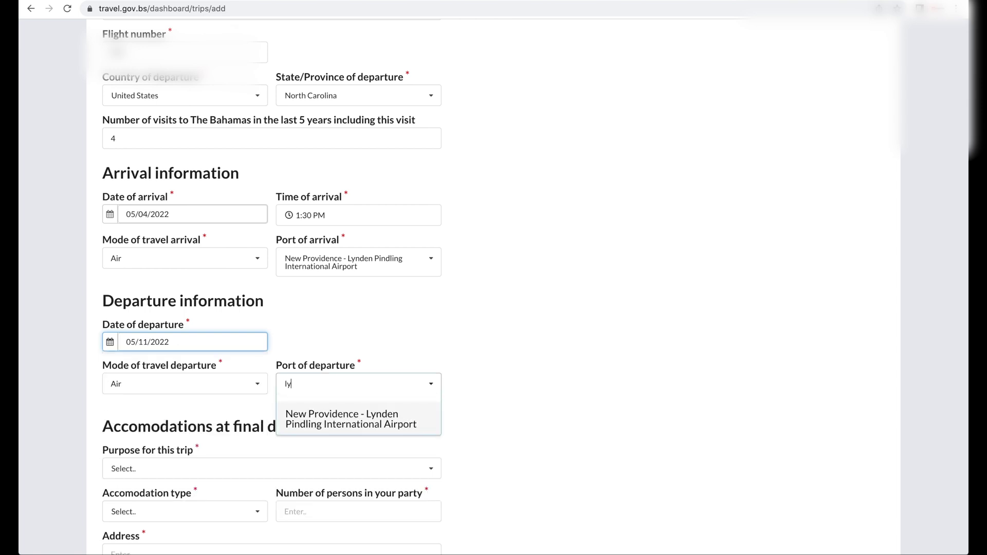
left_click(309, 424)
scroll(572, 400, "down", 5)
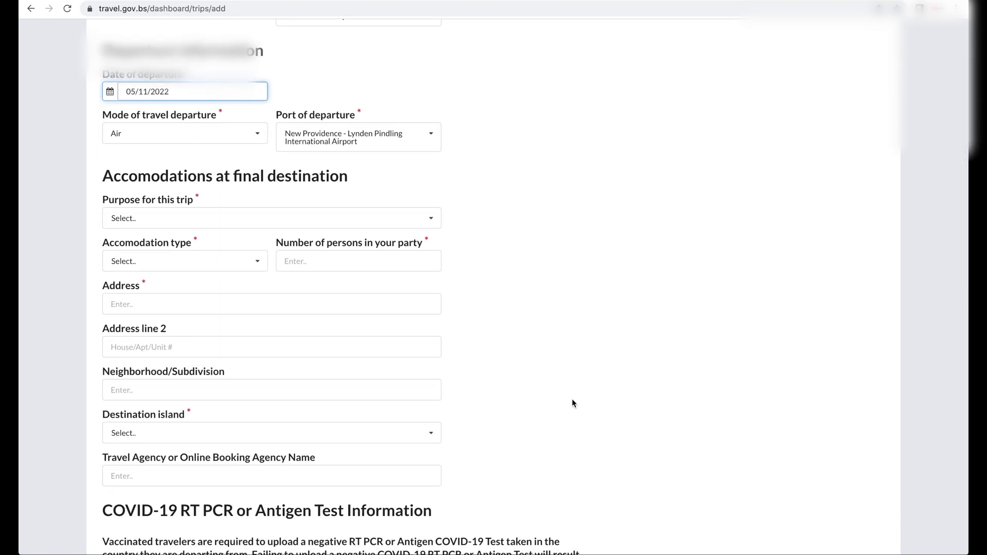
Step: Set the trip purpose to Vacation, accommodation to Resort/Hotel, for 2 persons
left_click(427, 219)
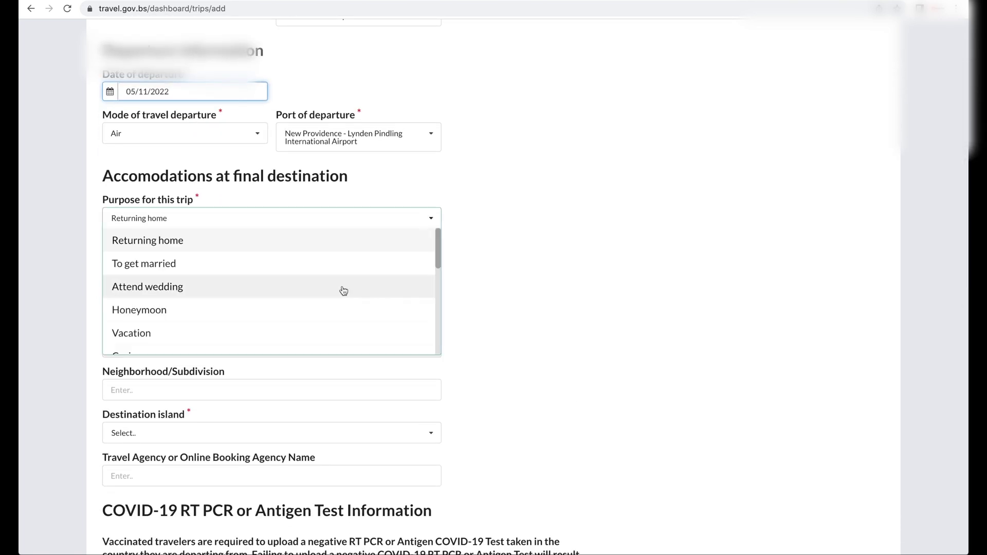
left_click(313, 334)
left_click(258, 262)
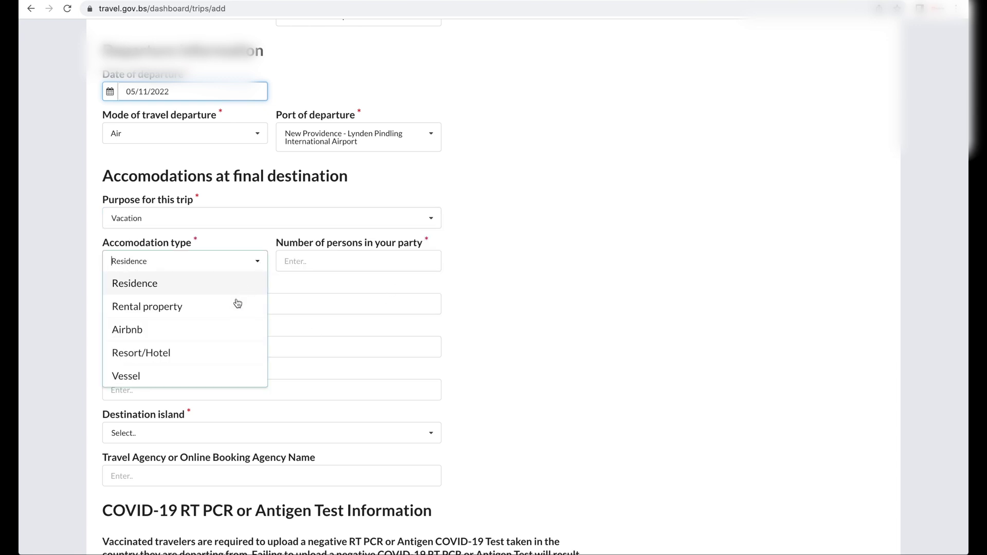
left_click(223, 360)
left_click(377, 262)
type("2")
key("Tab")
Step: Pick ATLANTIS PARADISE ISLAND RESORT as the hotel with address One Casino Drive
left_click(430, 304)
type("a")
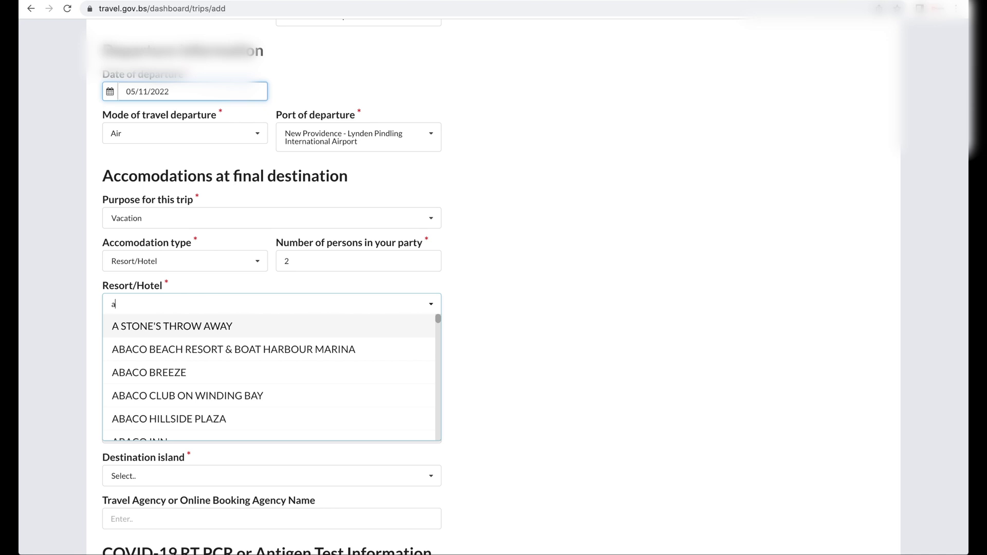
type("tla")
left_click(415, 326)
type("One Casino Drive")
Step: Choose Paradise Island as the destination island
scroll(434, 424, "down", 1)
left_click(435, 424)
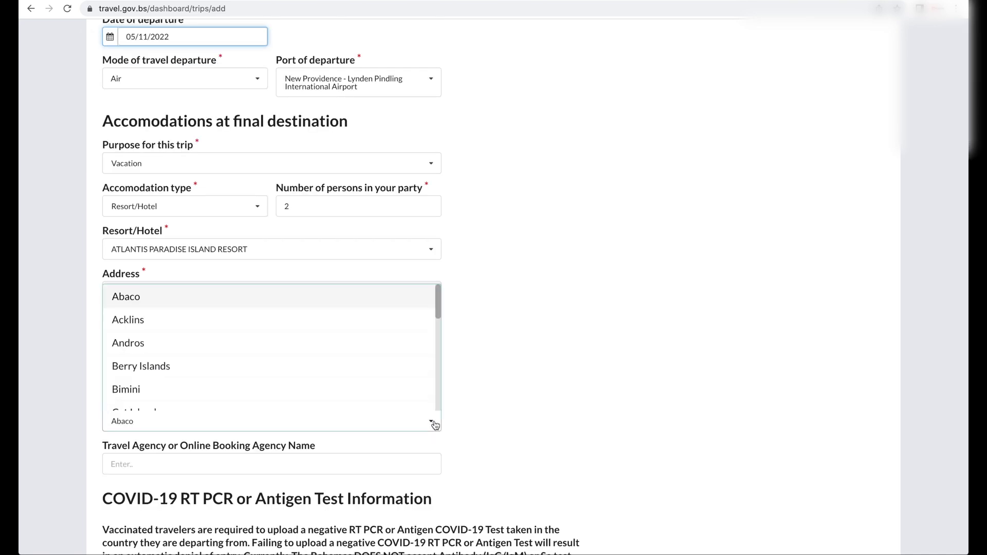
type("para")
left_click(368, 397)
scroll(490, 402, "down", 2)
scroll(489, 402, "down", 7)
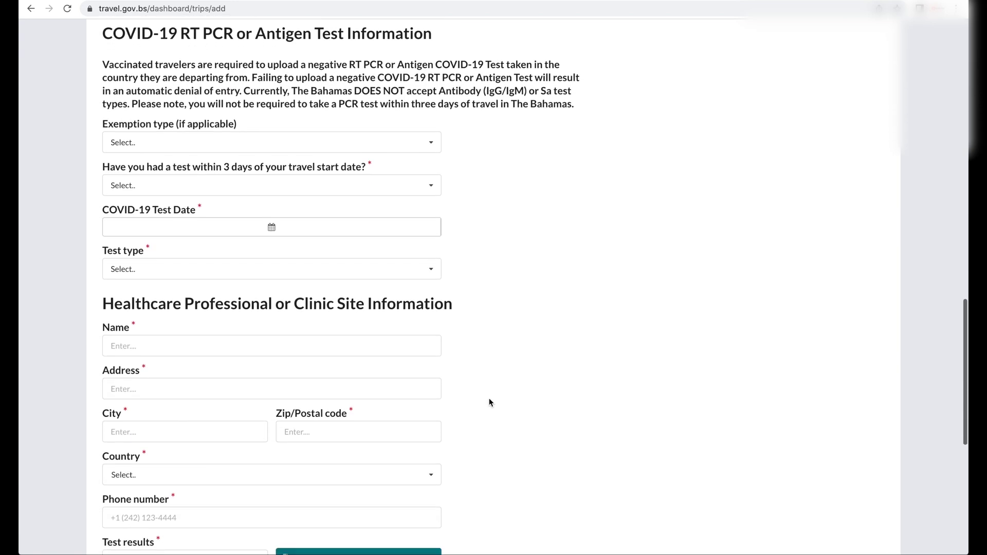
Step: Answer Yes to a test within 3 days and set the COVID-19 test date to May 2, 2022
scroll(490, 402, "up", 1)
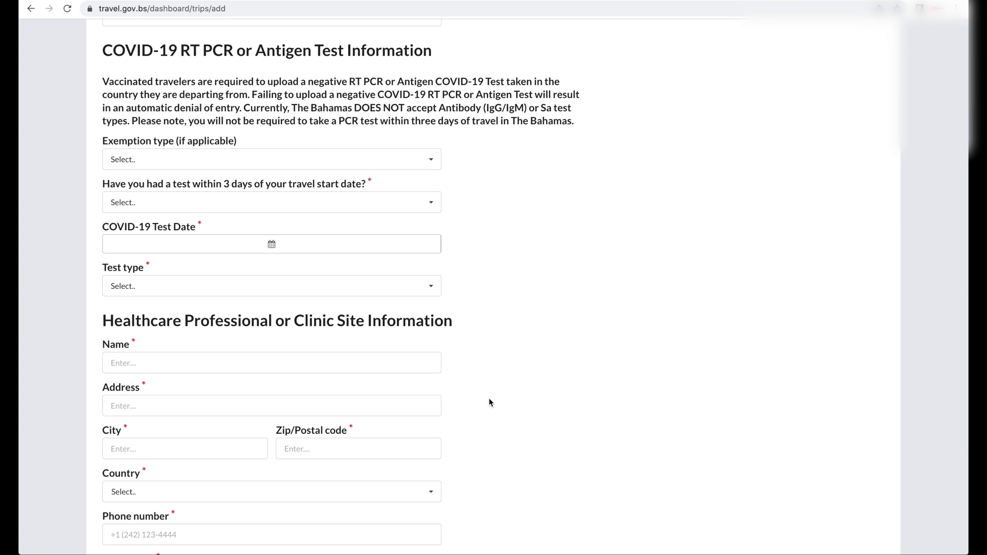
scroll(489, 402, "up", 1)
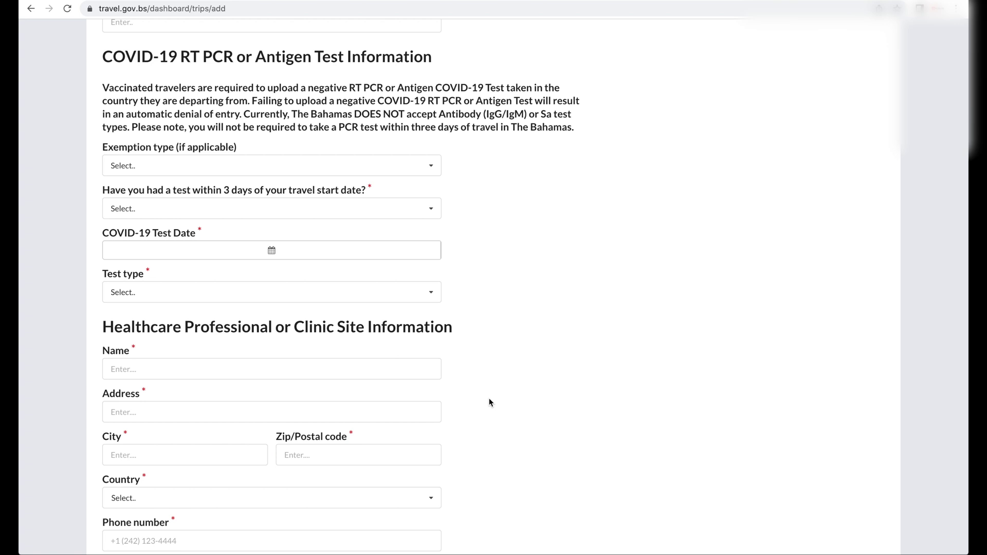
left_click(430, 212)
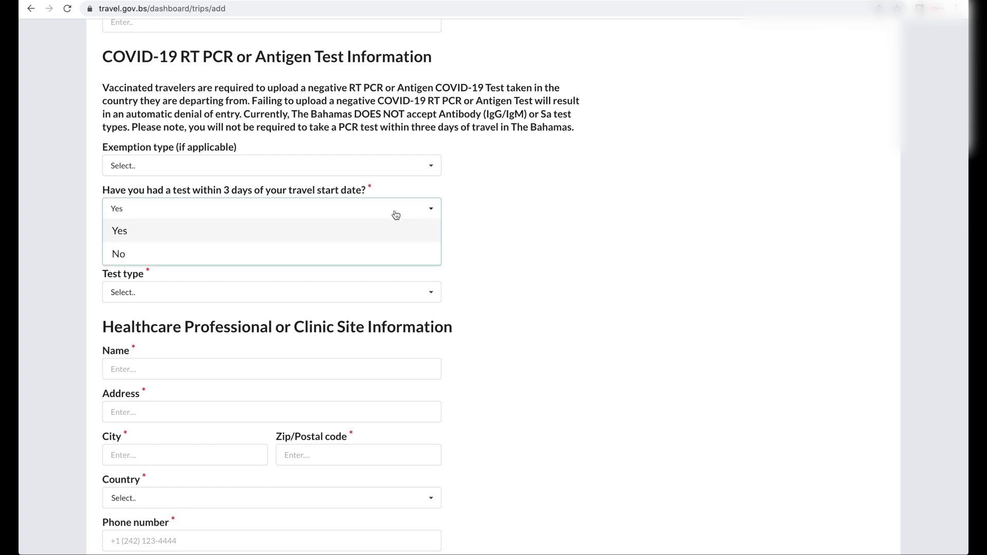
left_click(344, 234)
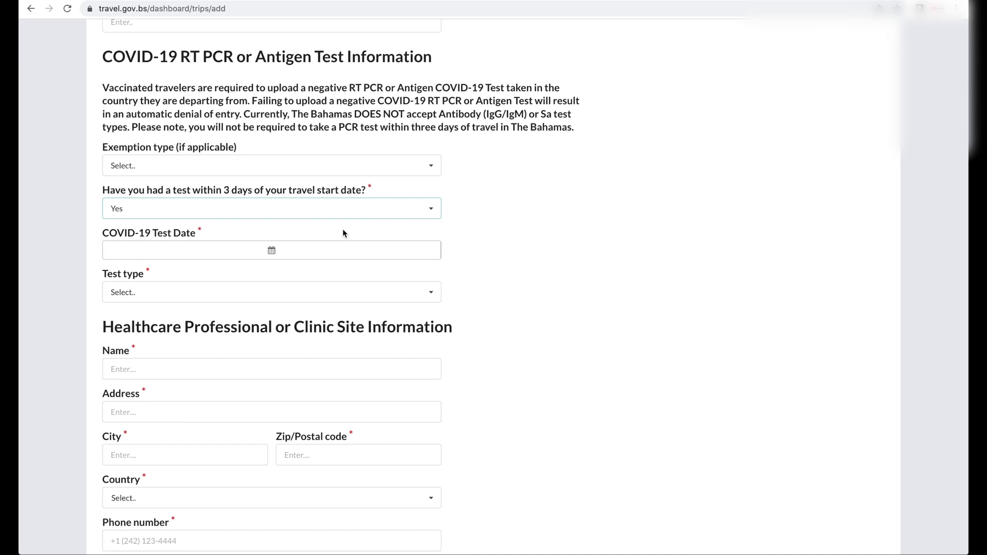
left_click(304, 253)
left_click(159, 328)
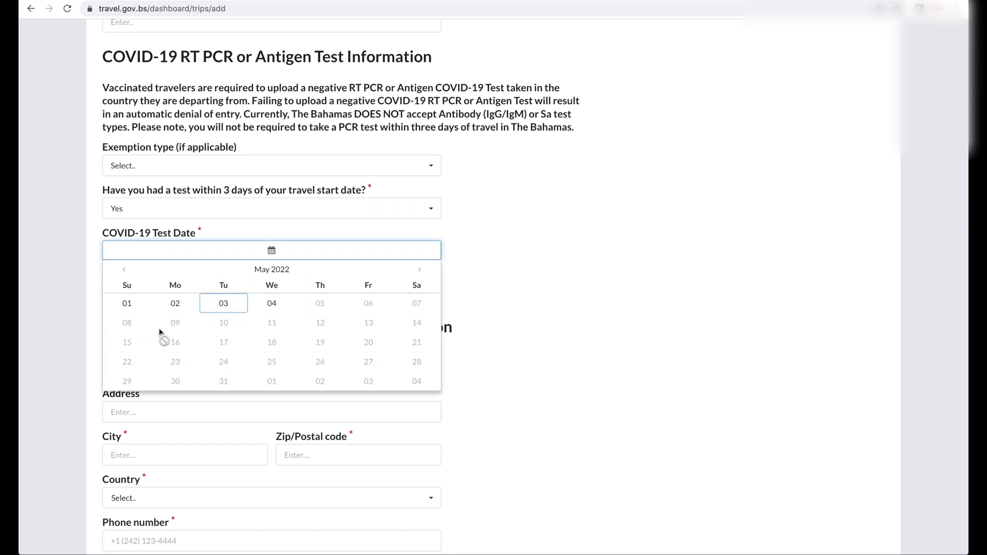
left_click(176, 304)
left_click(245, 302)
Step: Choose Antigen and enter clinic Doc Go with its street address, New York, zip 10001
left_click(224, 339)
scroll(72, 161, "down", 4)
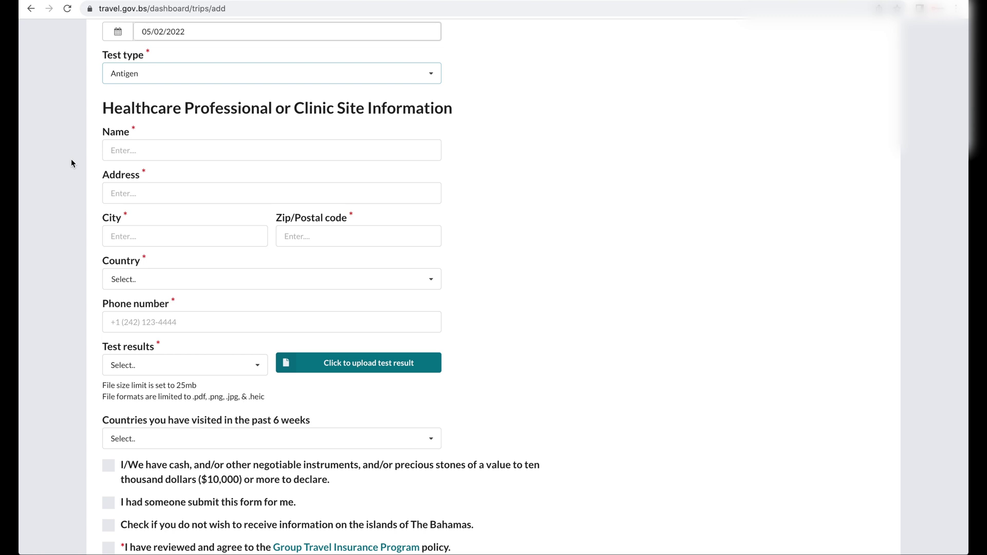
left_click(138, 150)
type("Doc Go")
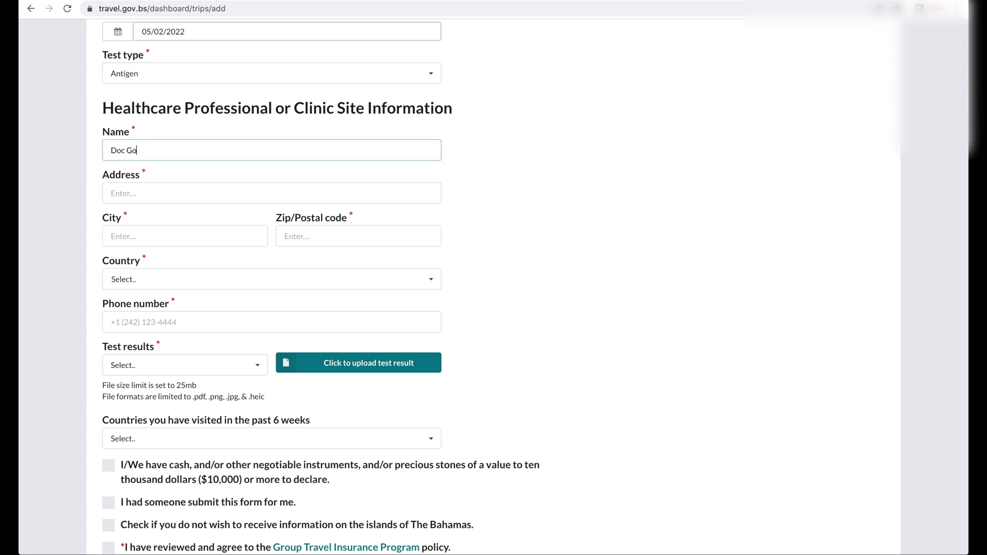
key("Tab")
type("35 W. 35th street 6th floor")
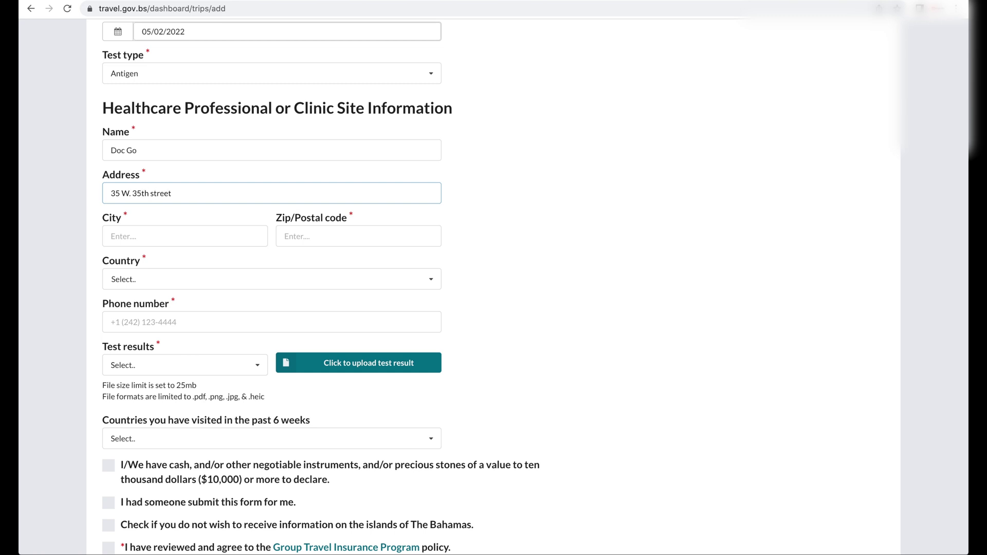
key("Tab")
type("New York")
left_click(288, 243)
type("10001")
Step: Set the clinic country to United States, enter its phone number, and mark results Negative
left_click(278, 279)
type("united")
left_click(252, 347)
left_click(256, 327)
left_click(138, 366)
left_click(136, 409)
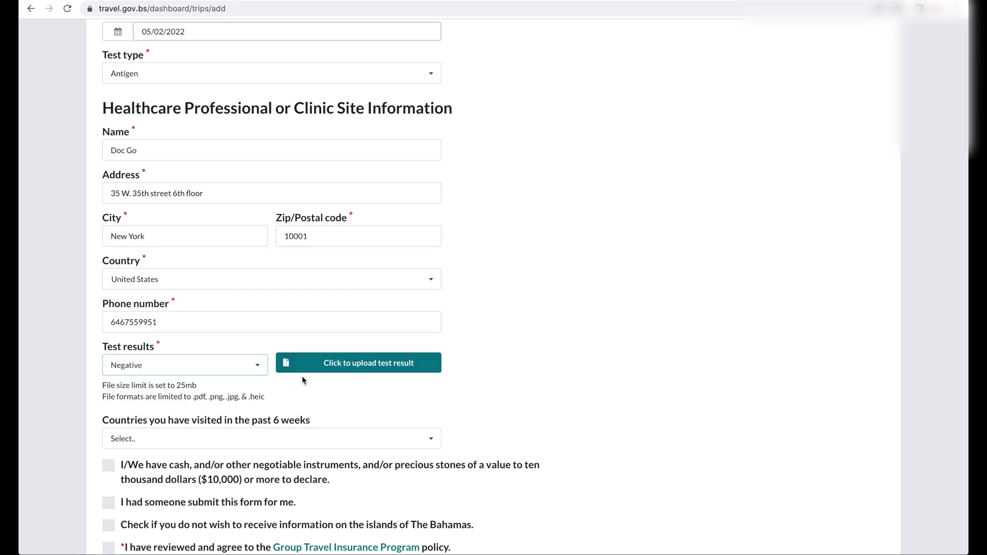
Step: Upload the COVID-19 test result file
left_click(367, 369)
left_click(437, 72)
left_click(702, 256)
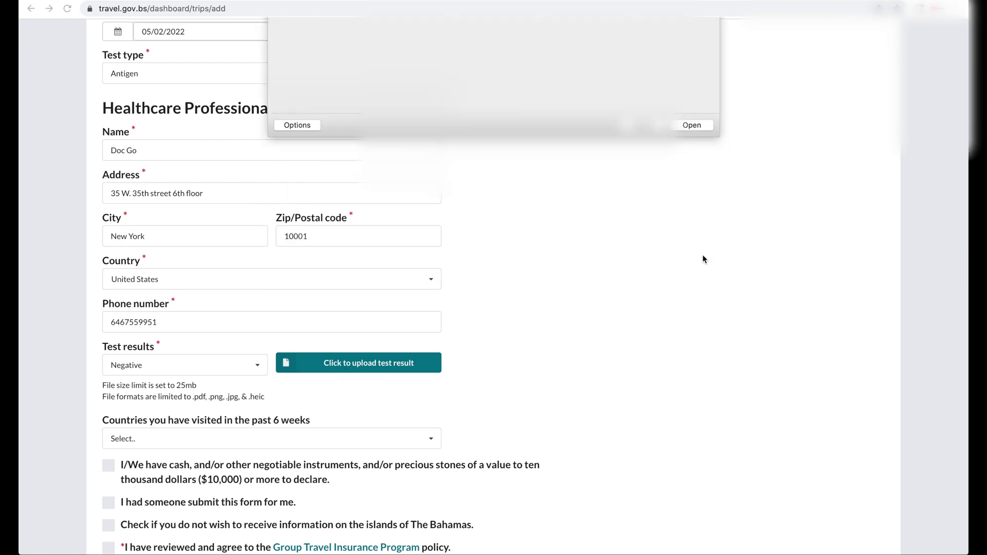
Step: Add Mexico, Belize and Honduras as visited countries and tick both required agreements
scroll(703, 259, "down", 3)
left_click(267, 299)
type("mex")
key("Return")
type("belize")
key("Return")
type("hondura")
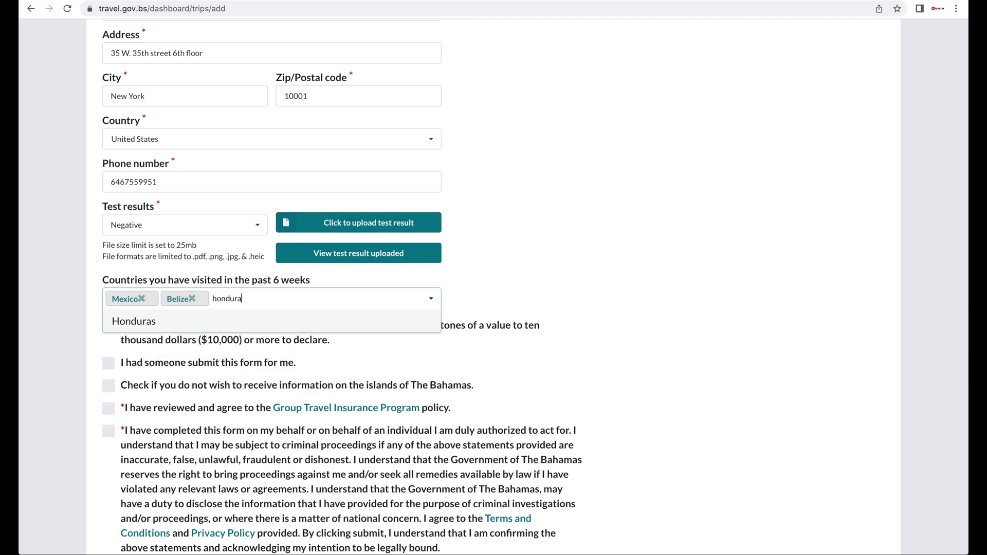
key("Return")
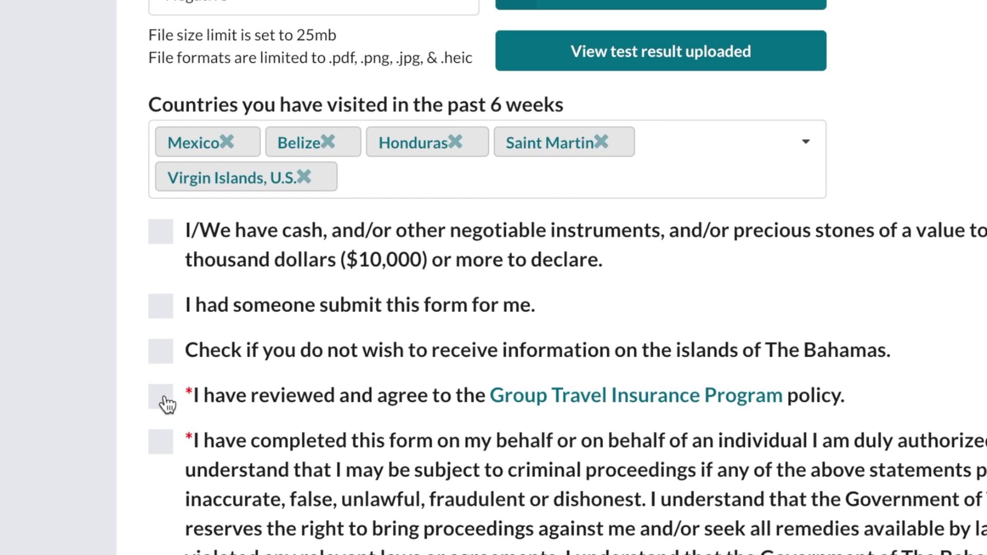
left_click(164, 398)
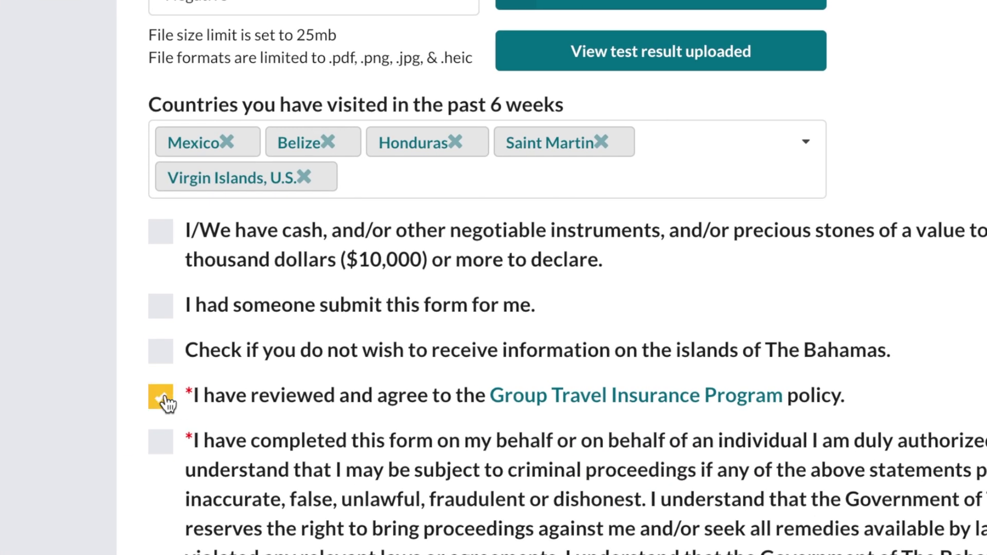
left_click(169, 450)
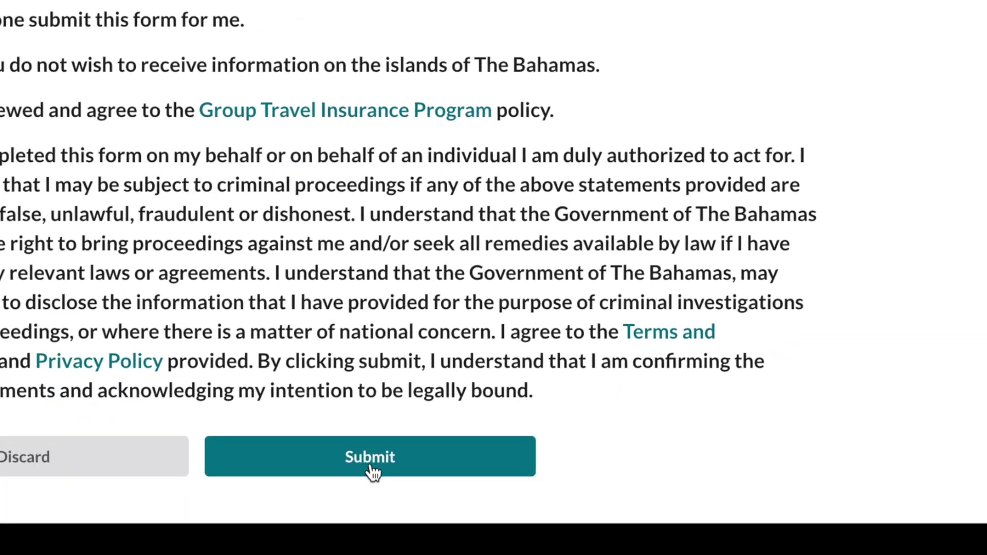
Step: Submit the trip application, then follow the Gmail email's APPLICATION PROCESSED button to the portal
left_click(361, 517)
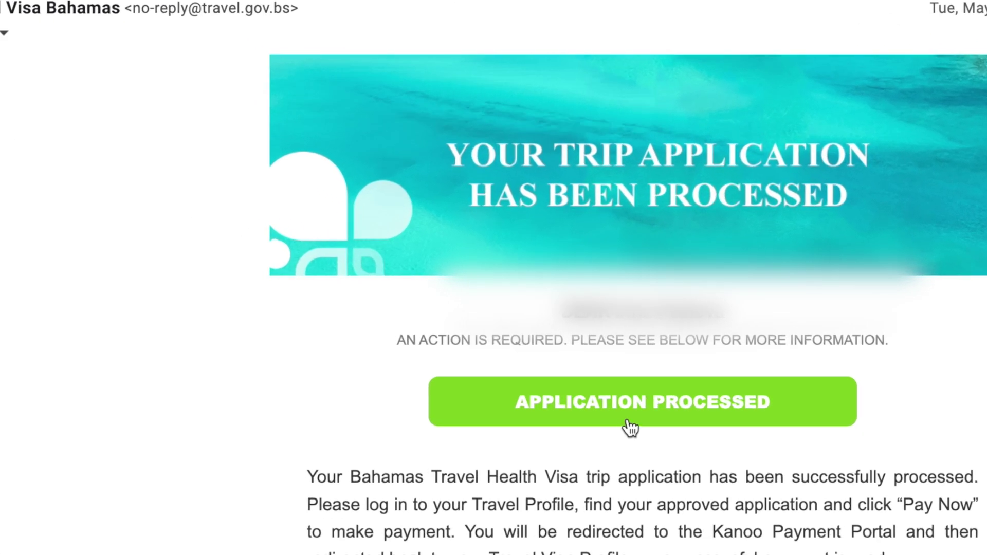
left_click(655, 421)
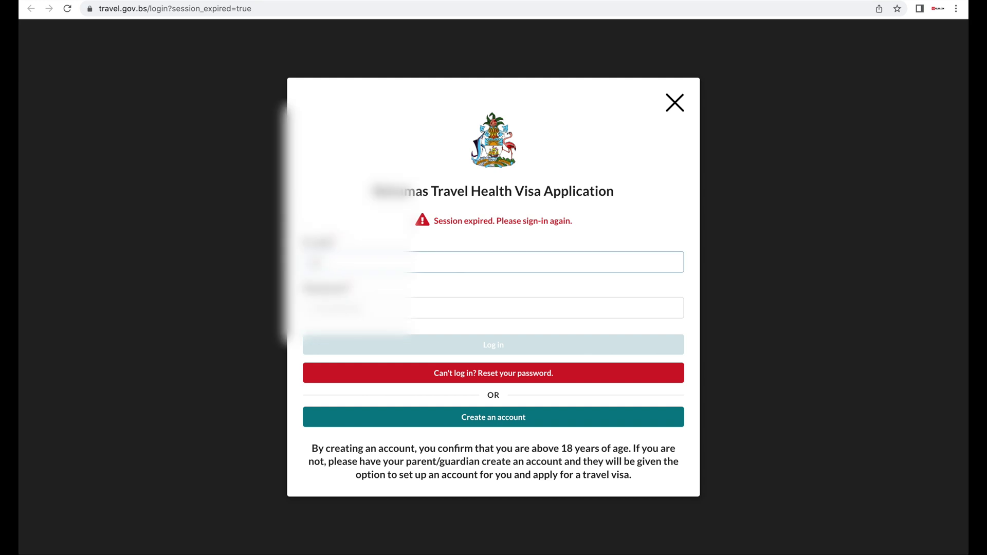
Step: Sign in with the account e-mail and password, open the May 4, 2022 trip, and choose Pay now $40.00
type("...")
type("...")
left_click(457, 299)
type("...")
left_click(497, 346)
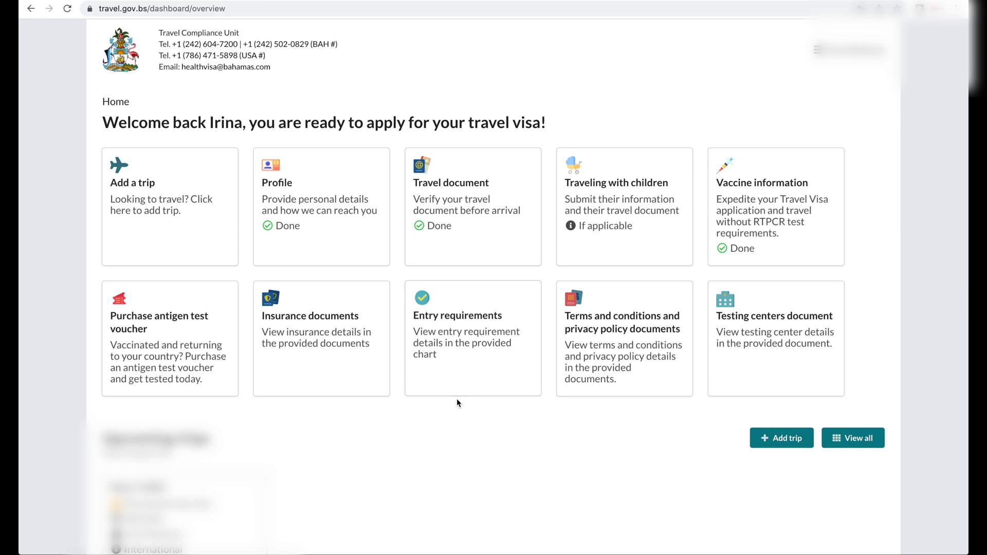
scroll(457, 401, "down", 2)
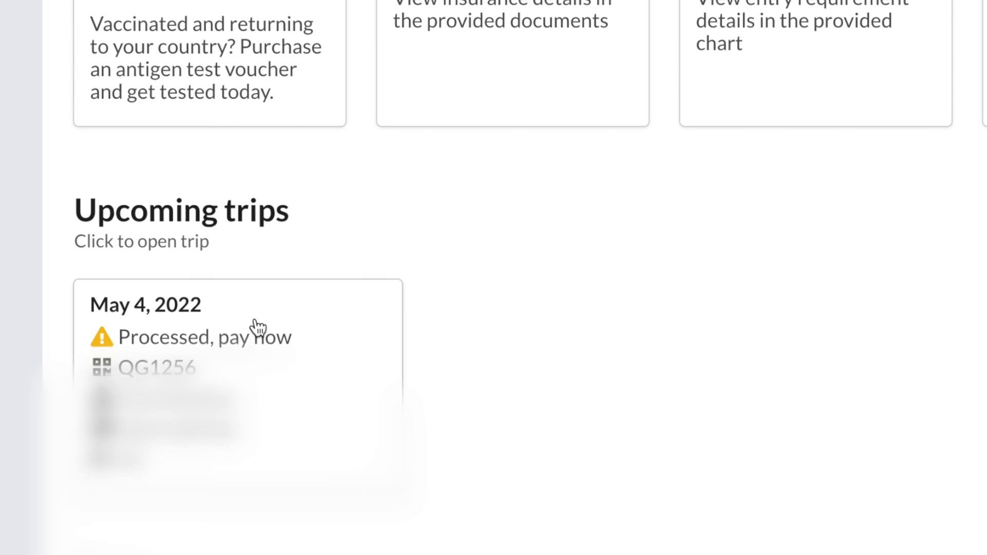
left_click(255, 342)
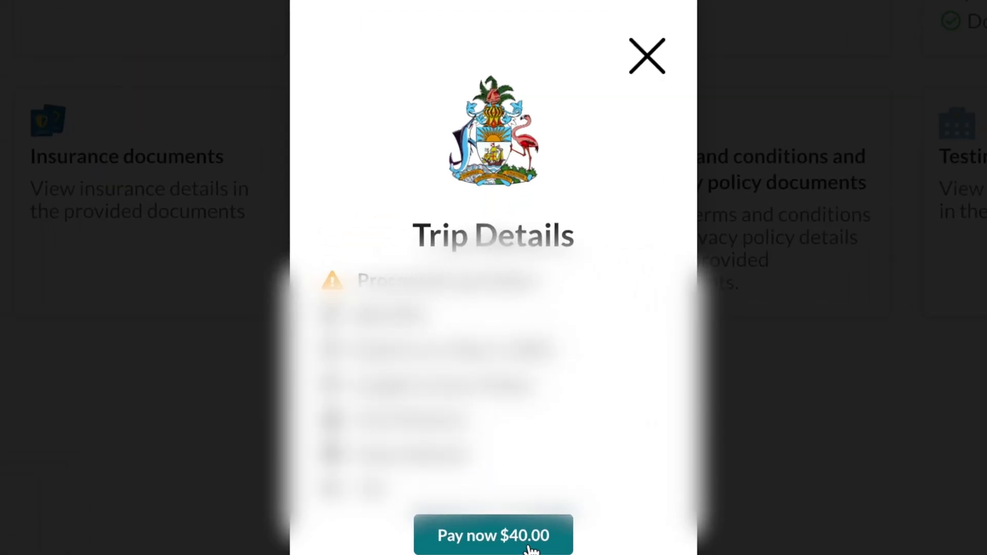
left_click(520, 538)
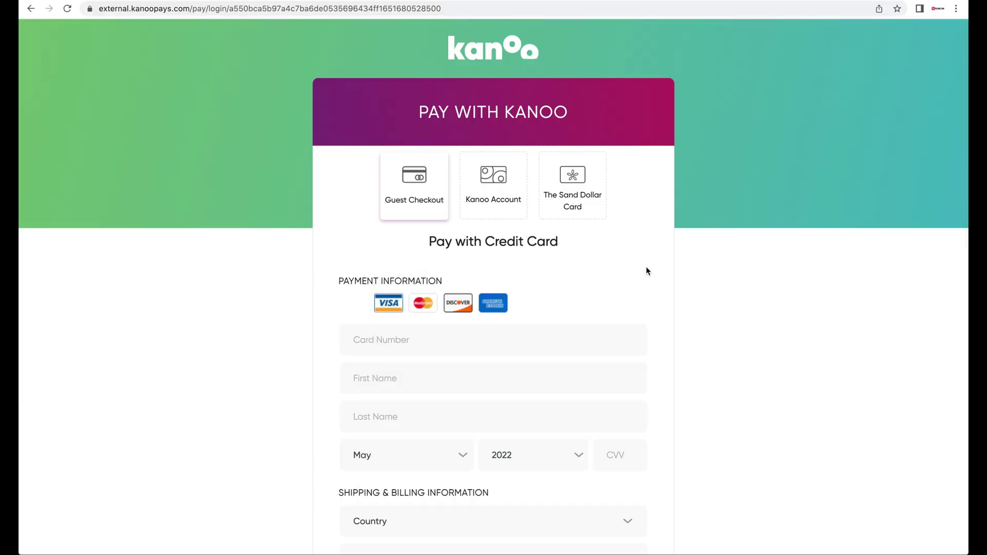
Step: Scroll down the Kanoo payment page through the credit-card checkout form
scroll(647, 268, "down", 5)
scroll(646, 266, "down", 3)
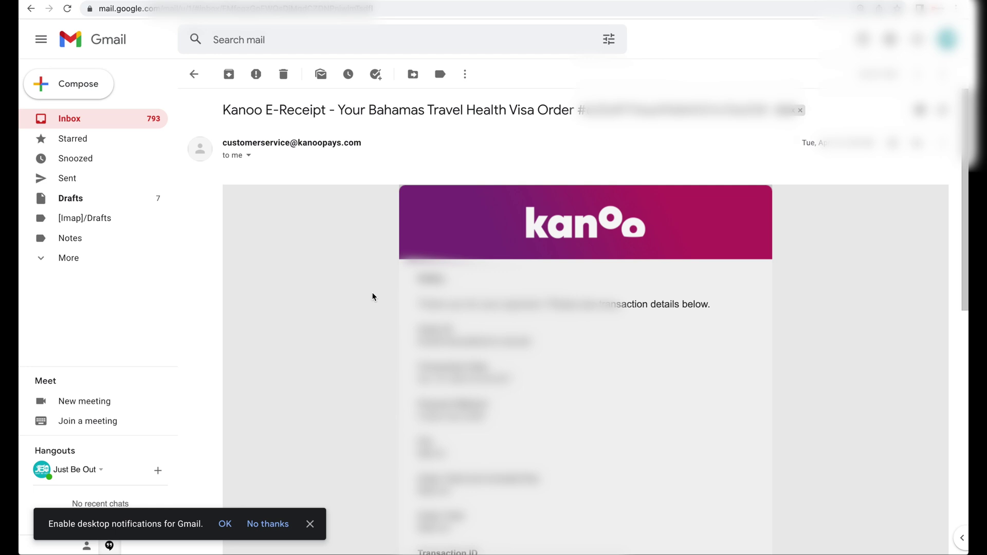
Step: Scroll down the HAVE A SAFE TRIP! email to its visa PDF attachment
scroll(373, 296, "down", 2)
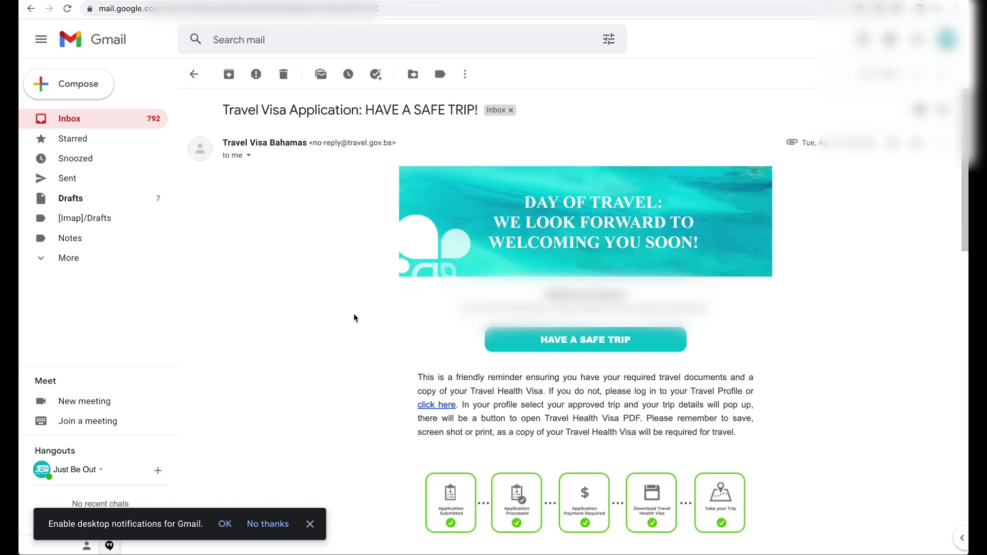
scroll(354, 317, "down", 15)
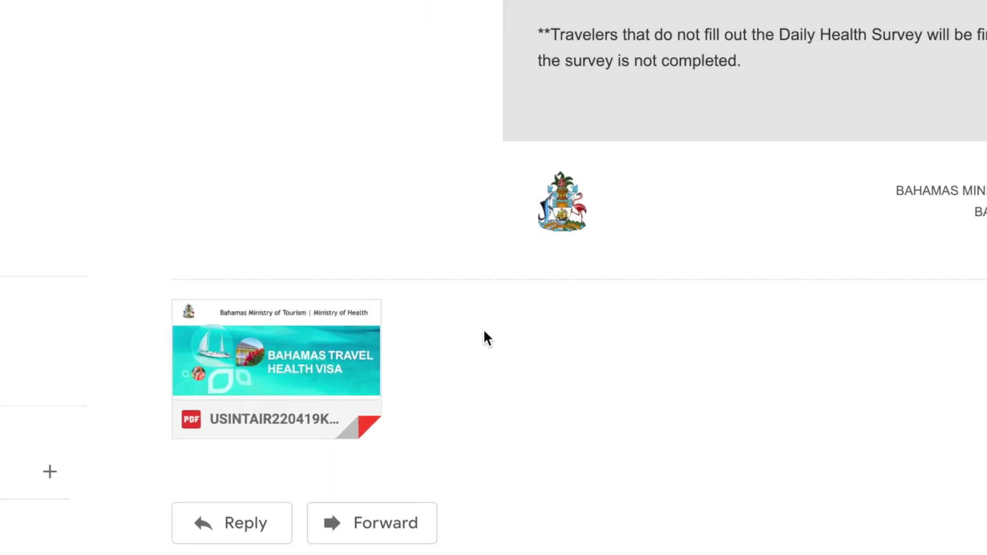
Step: Preview the attached visa PDF and scroll down to its Approved status and QR code
mouse_move(325, 415)
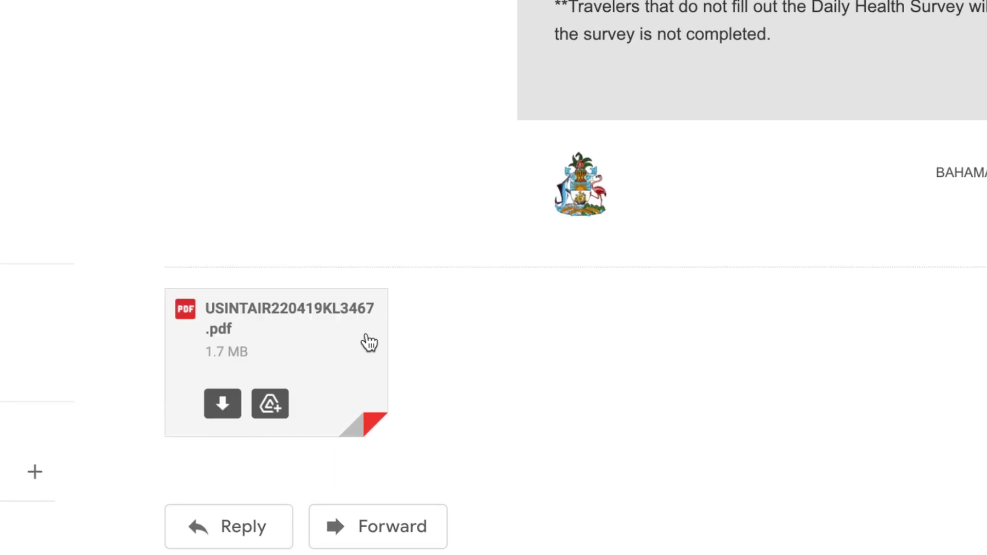
left_click(367, 353)
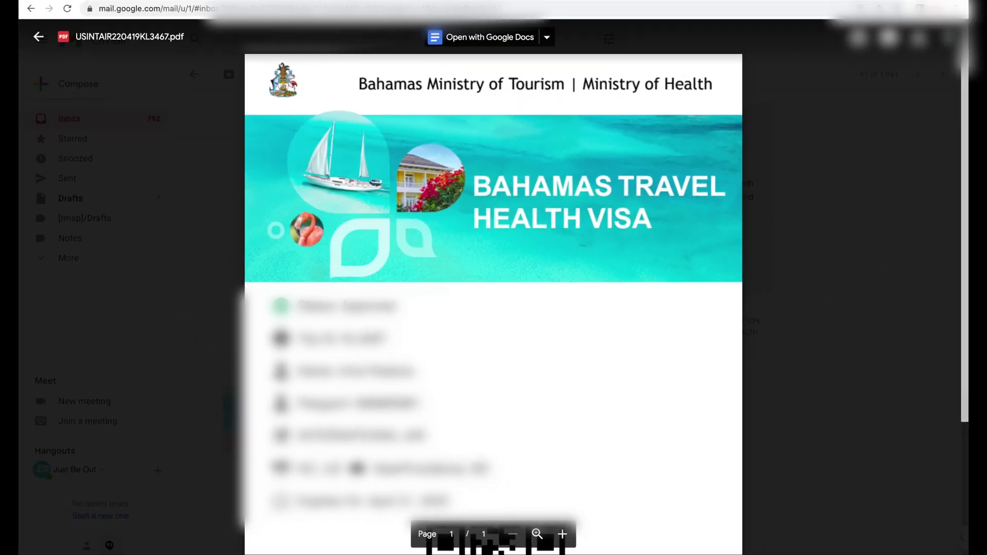
scroll(515, 326, "down", 3)
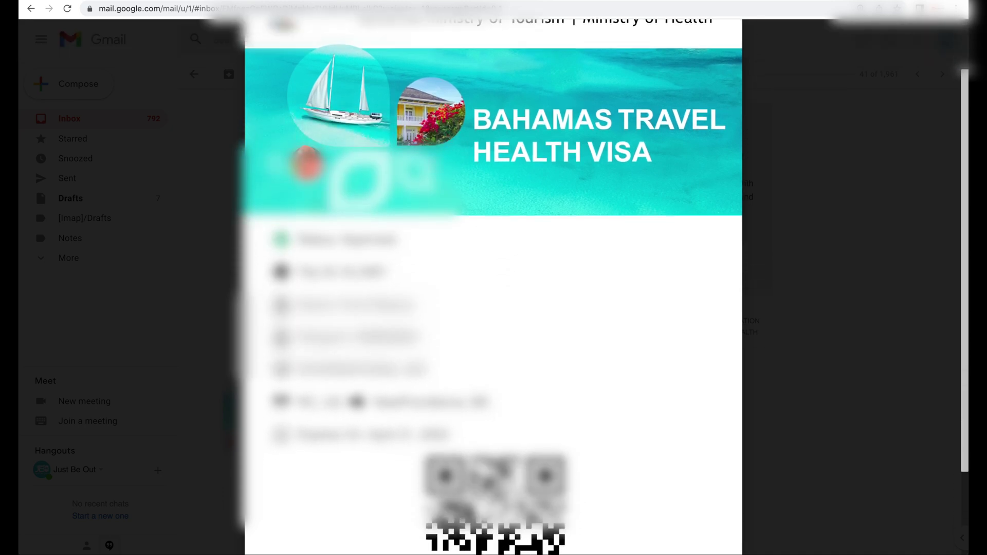
scroll(494, 326, "down", 1)
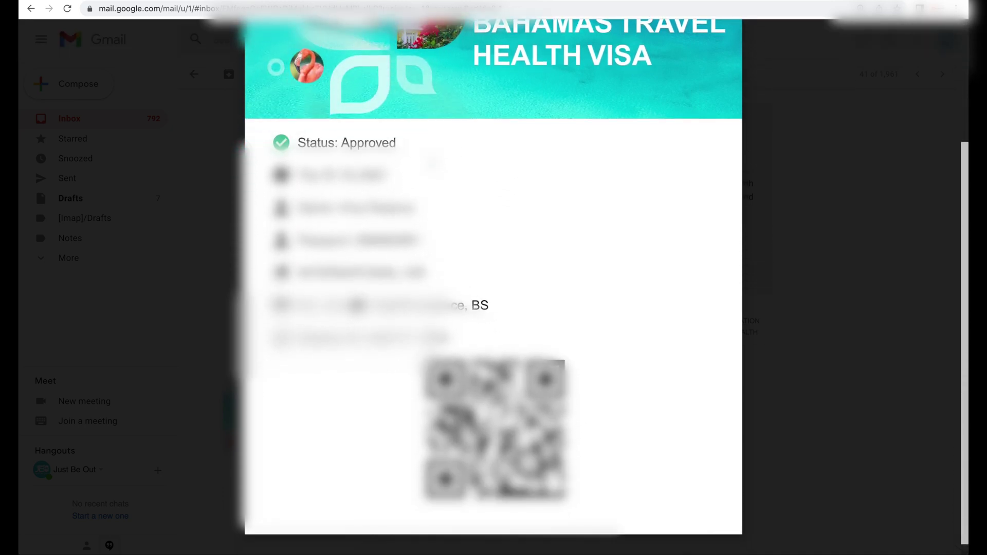